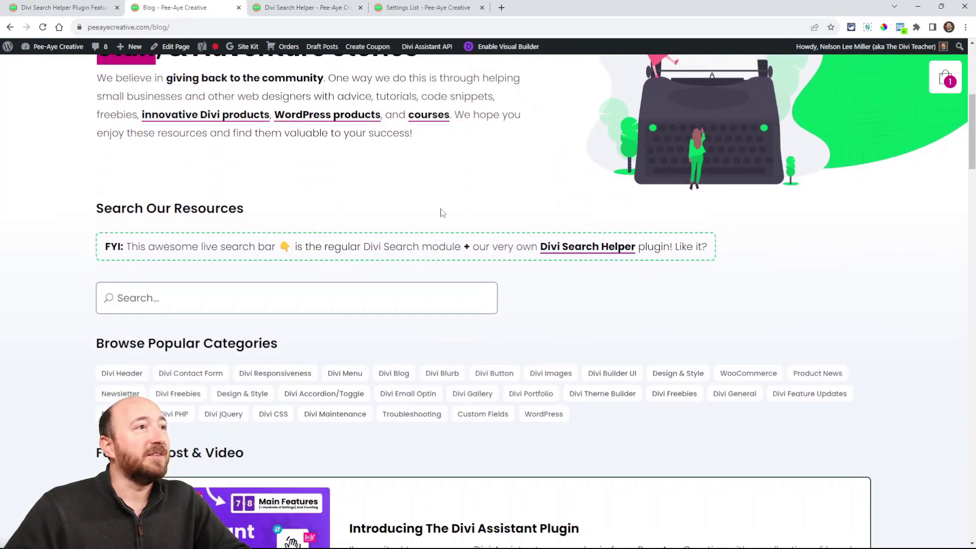
Step: Search the blog's resources for "menu" in the live search bar and look through the first page of results
scroll(441, 212, up, 4)
scroll(237, 284, down, 4)
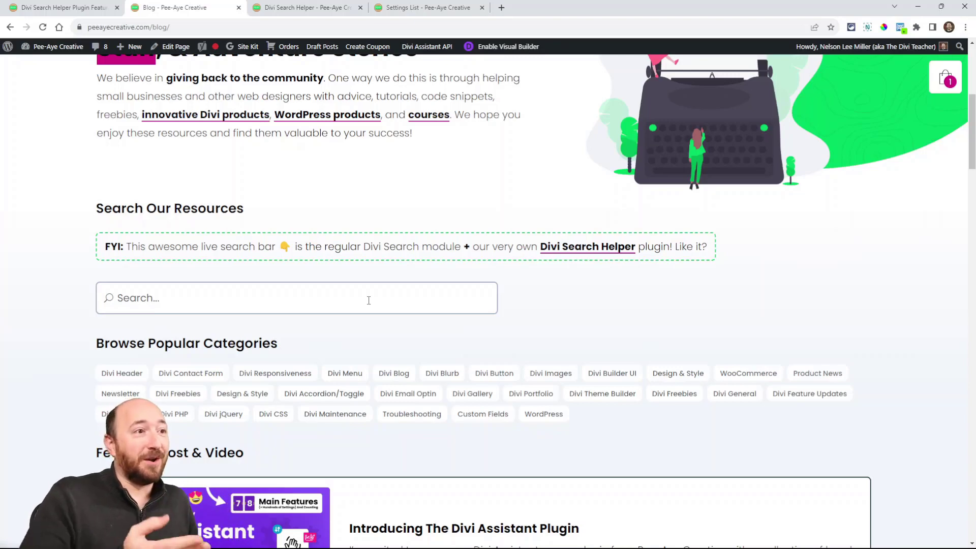
click(238, 308)
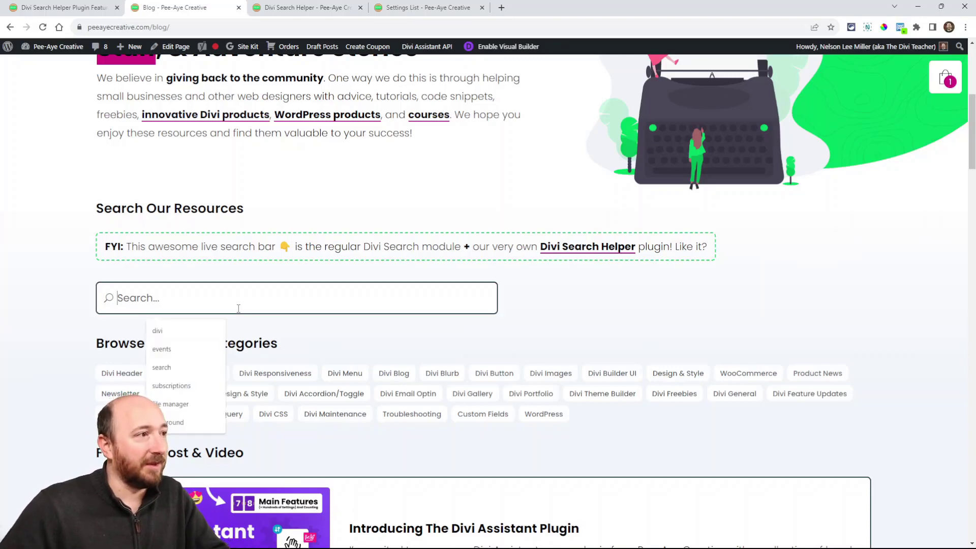
text(menu)
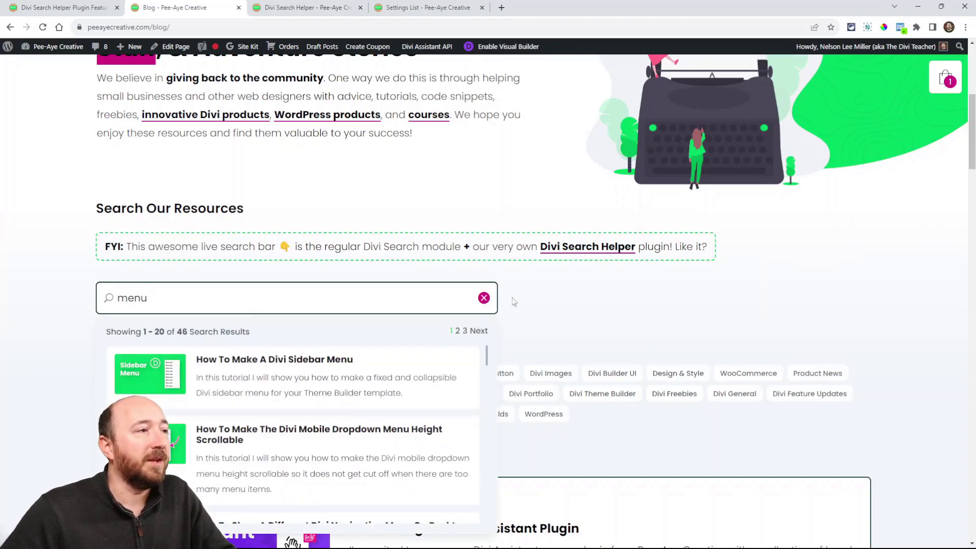
scroll(558, 303, down, 2)
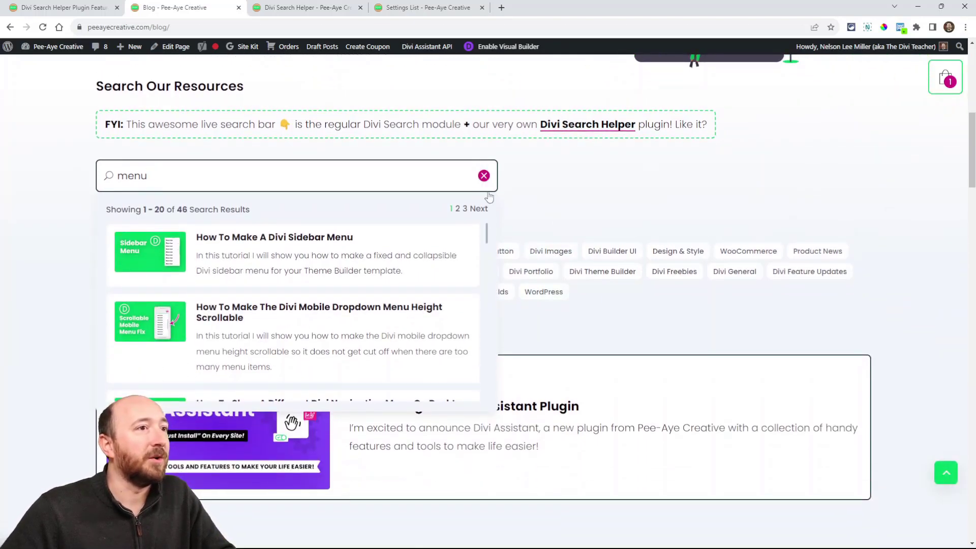
scroll(226, 257, down, 3)
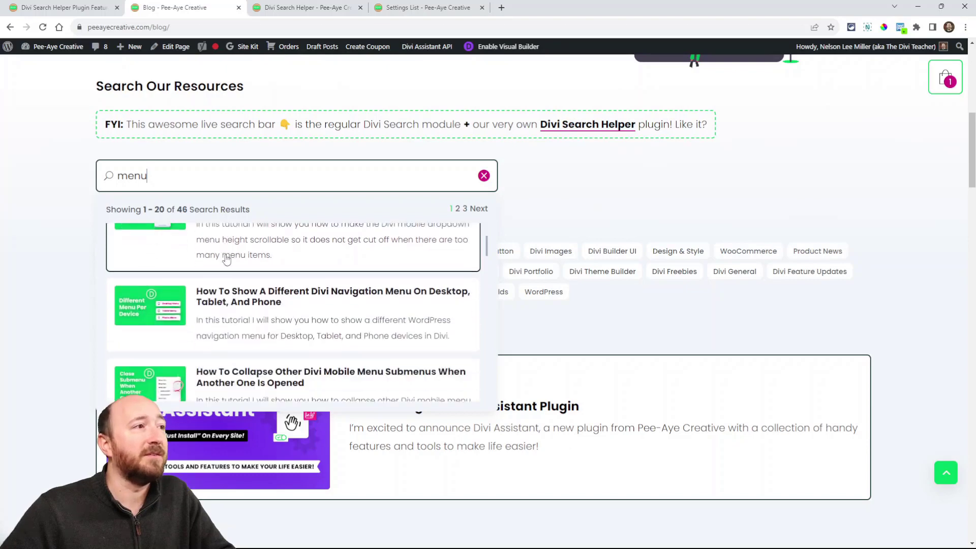
scroll(225, 318, up, 3)
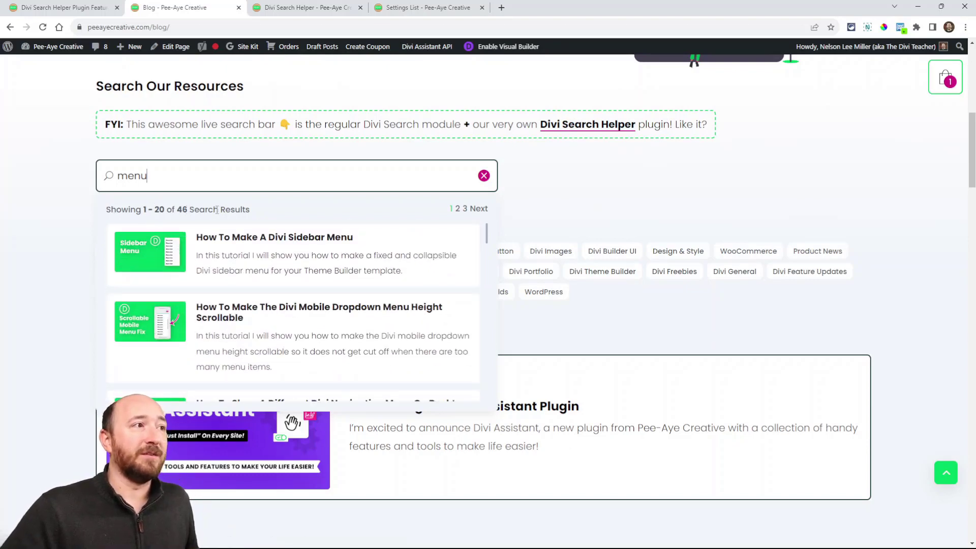
Step: Page through the live search results to pages 2 and 3, return to page 2 and examine its entries
click(457, 210)
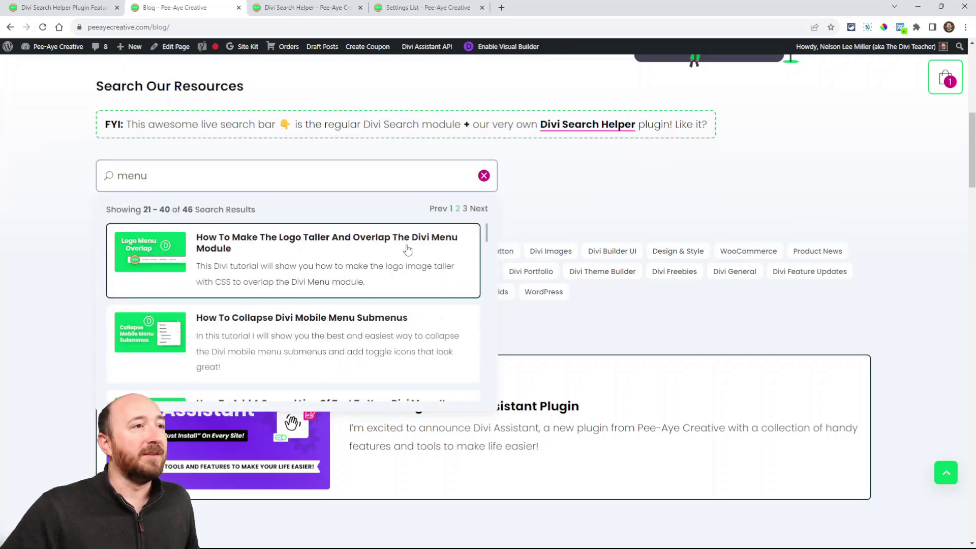
click(464, 209)
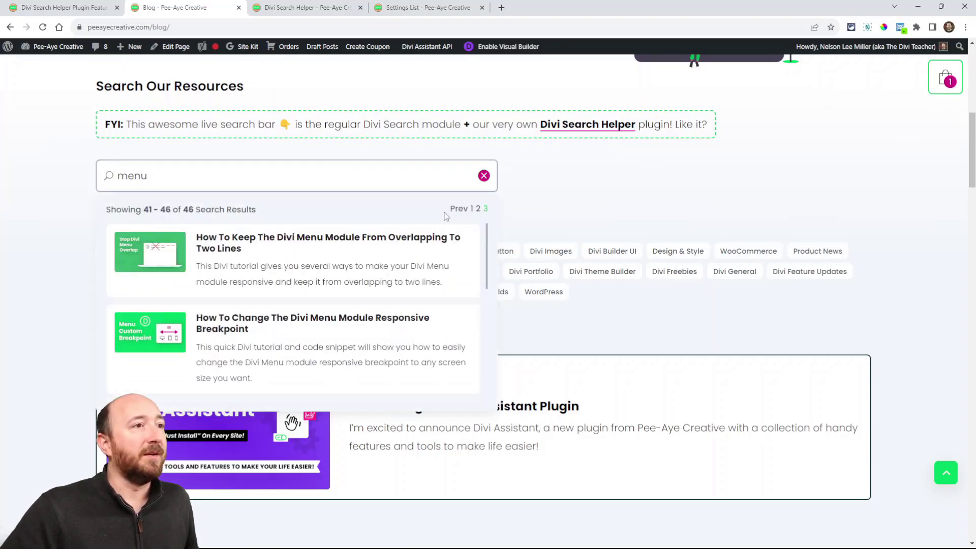
click(459, 210)
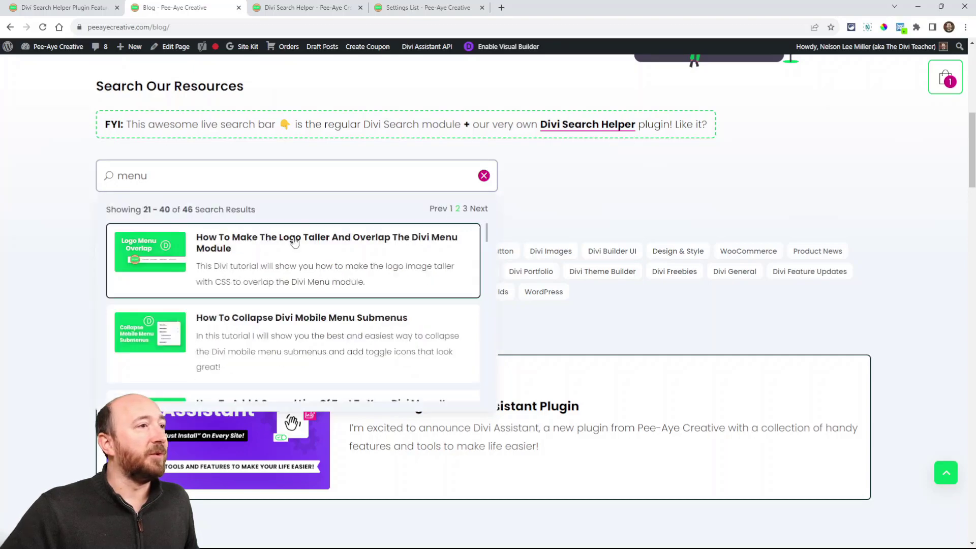
scroll(276, 302, down, 3)
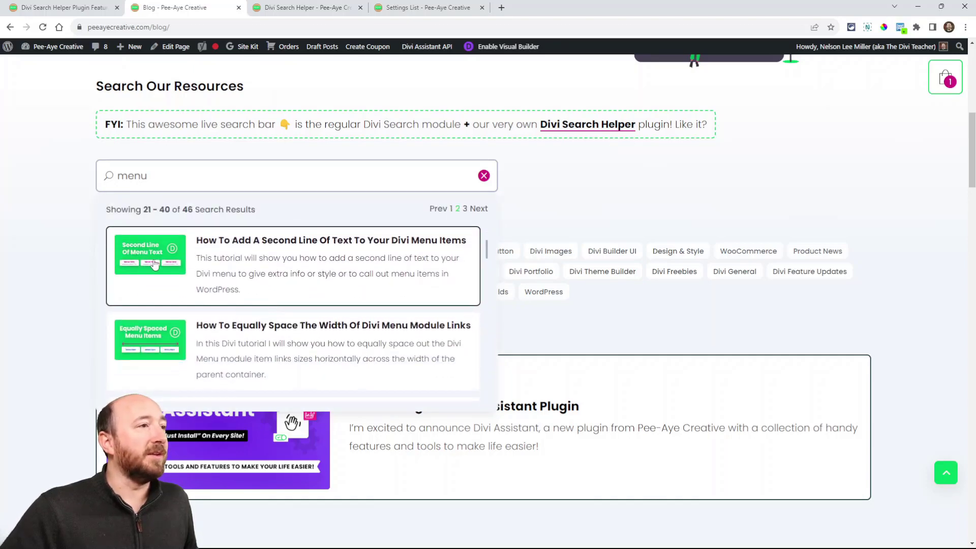
scroll(294, 340, down, 3)
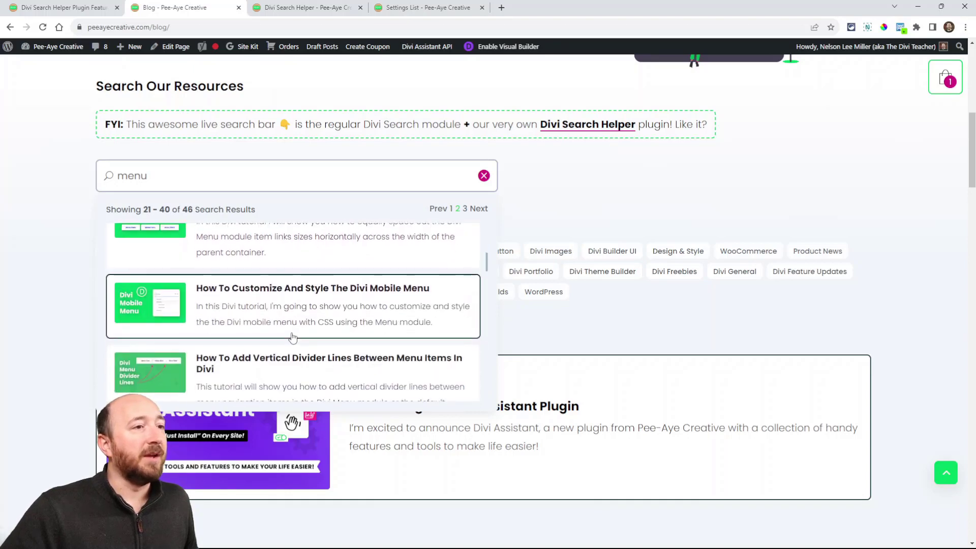
scroll(294, 344, up, 2)
scroll(478, 241, up, 3)
scroll(442, 276, down, 5)
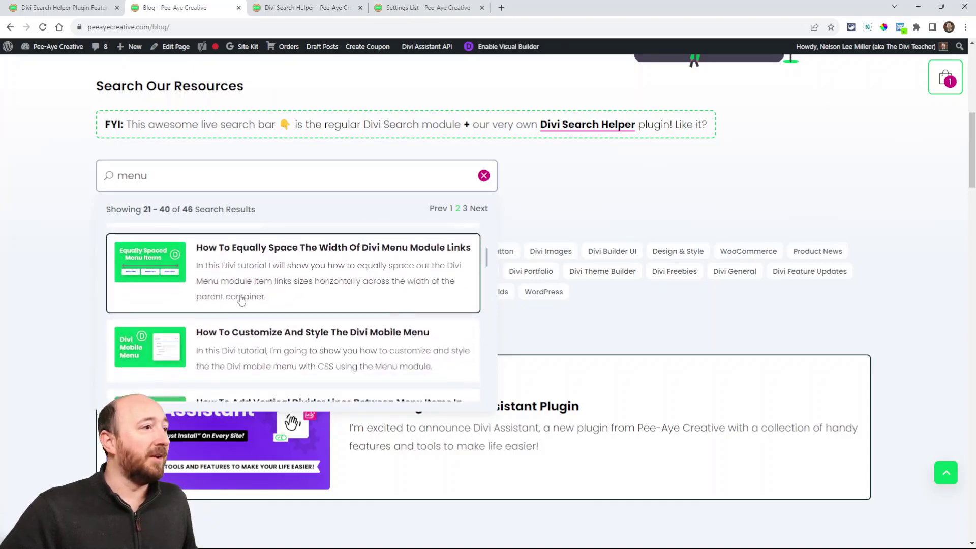
scroll(268, 313, down, 2)
scroll(268, 313, up, 10)
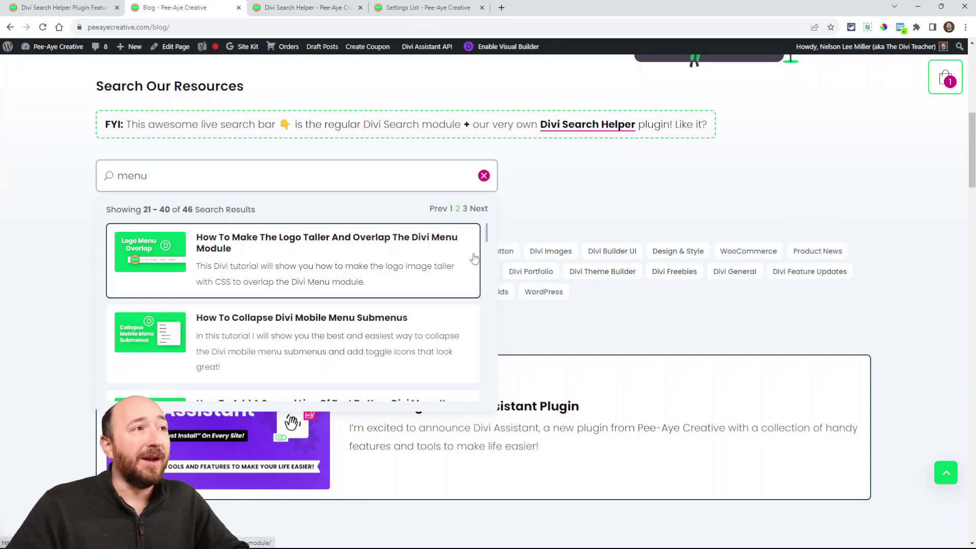
Step: Switch to the Divi Search Helper product page and find the heading stating the number of main custom settings and features
click(437, 10)
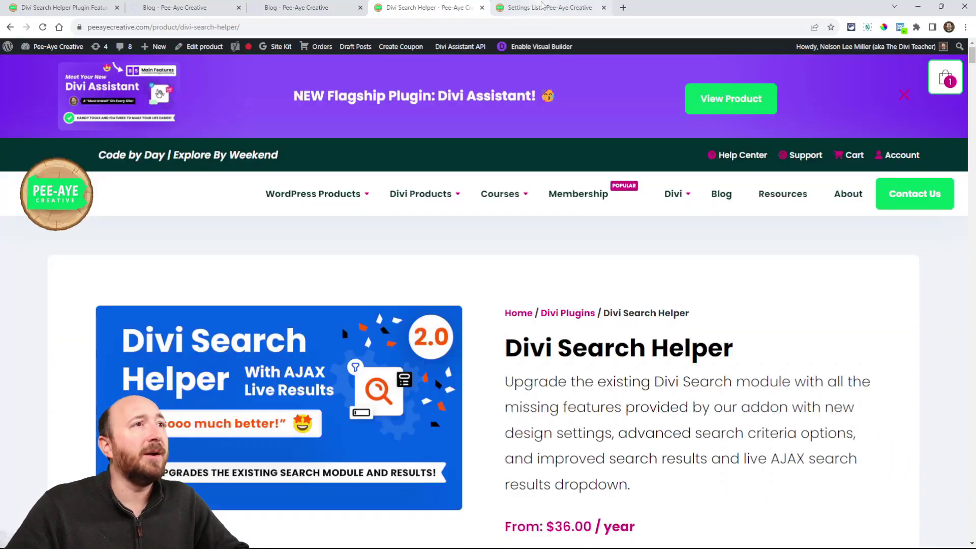
scroll(578, 315, down, 20)
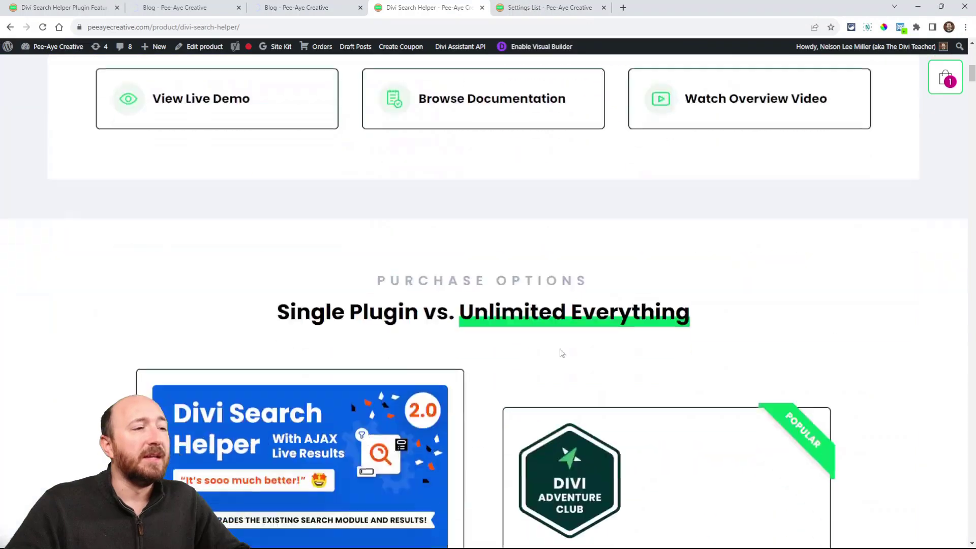
scroll(375, 279, down, 2)
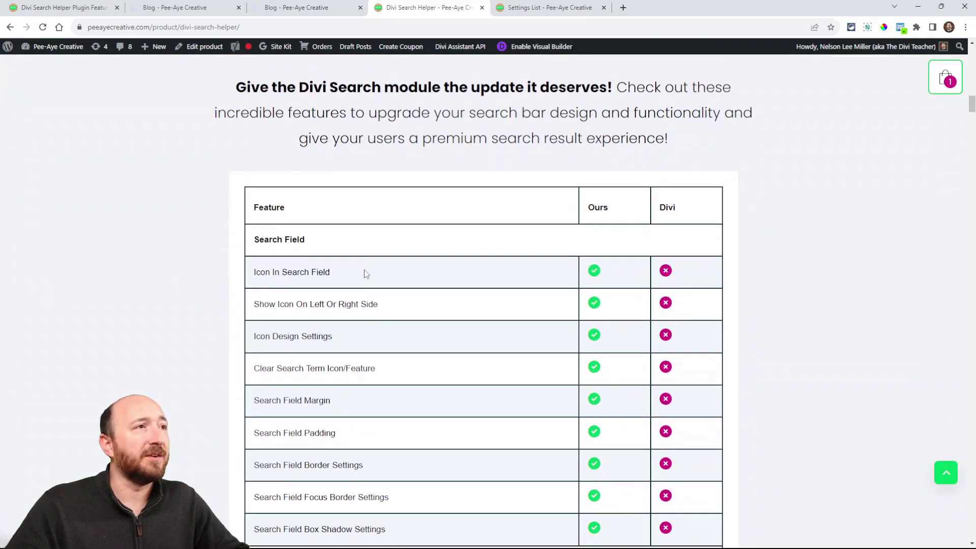
scroll(482, 218, up, 2)
drag(352, 160, 376, 159)
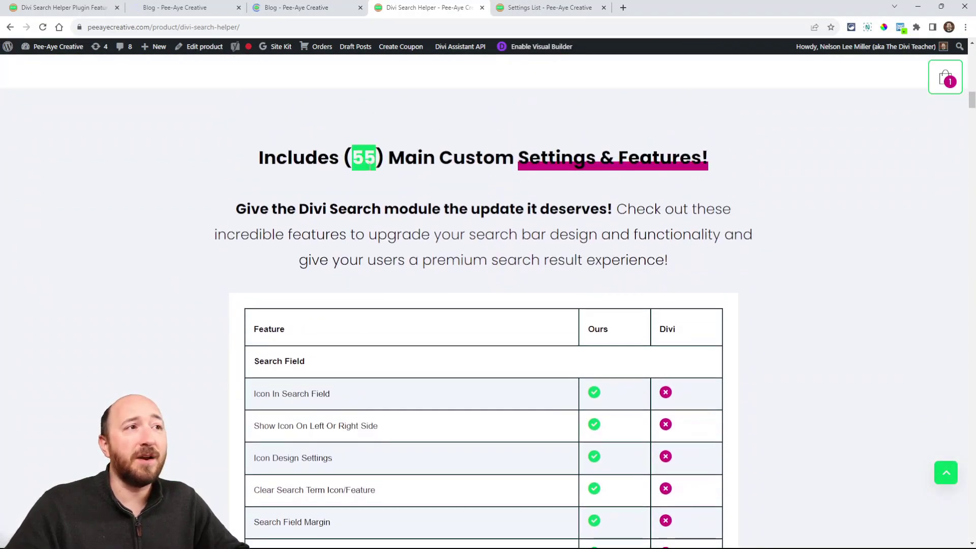
click(440, 221)
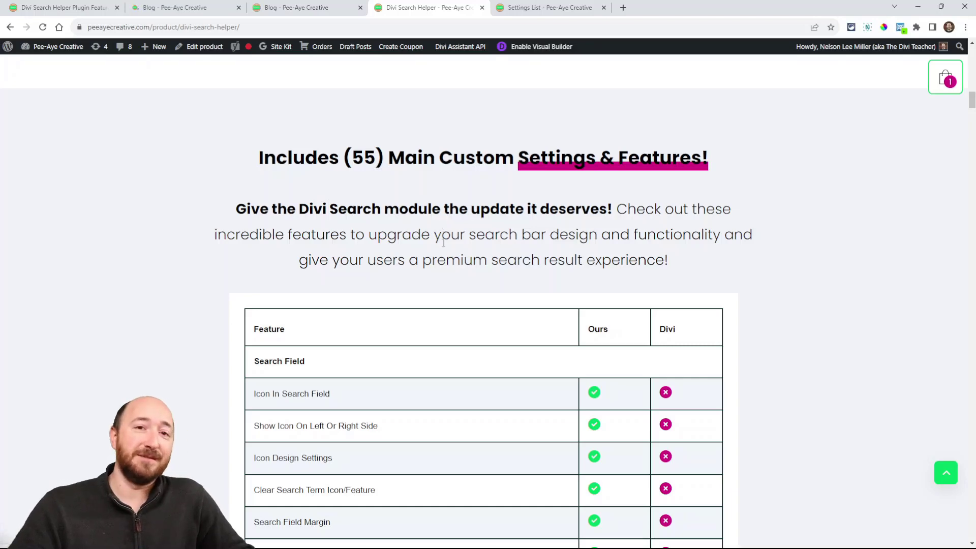
Step: Examine the plugin-versus-Divi feature comparison table, from the Search Field rows through the Search Results rows
scroll(447, 254, down, 5)
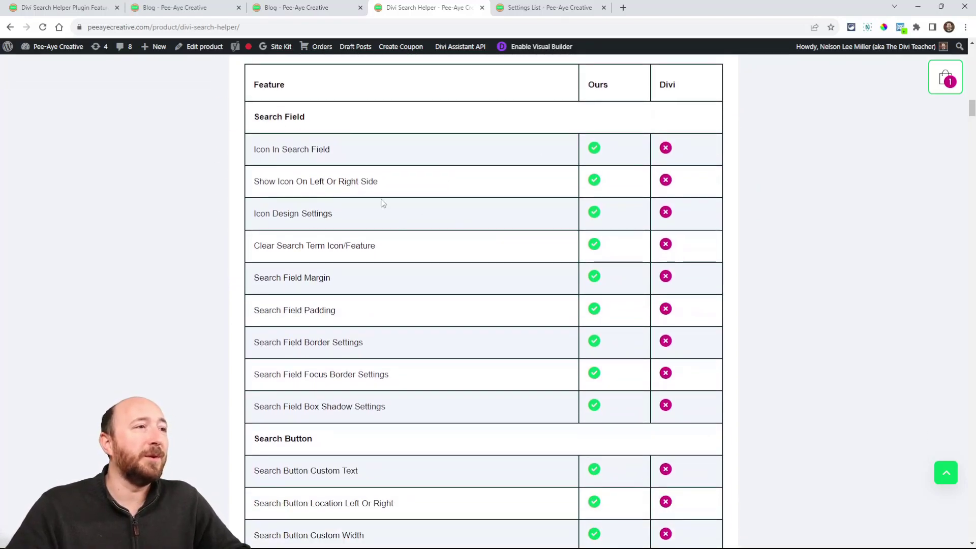
scroll(382, 203, down, 5)
scroll(597, 242, down, 8)
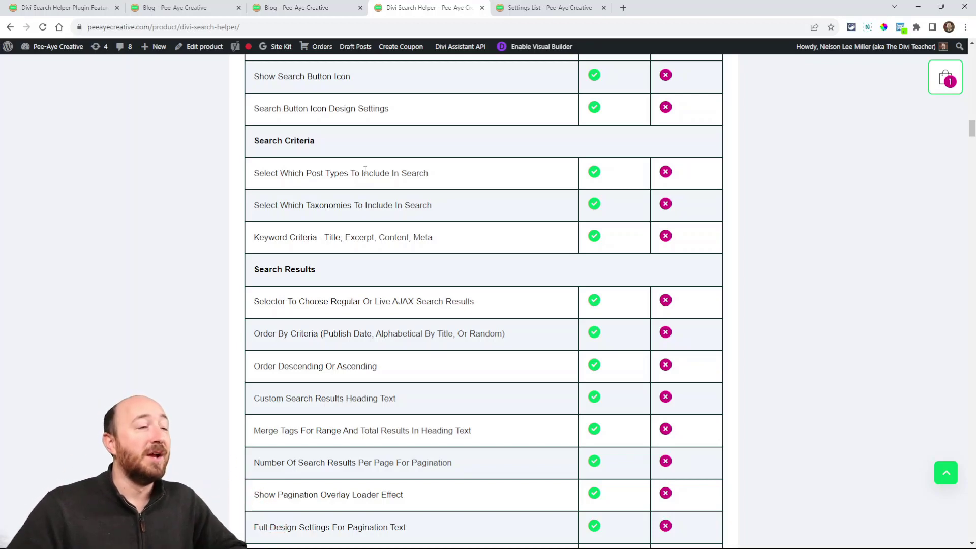
scroll(365, 171, down, 4)
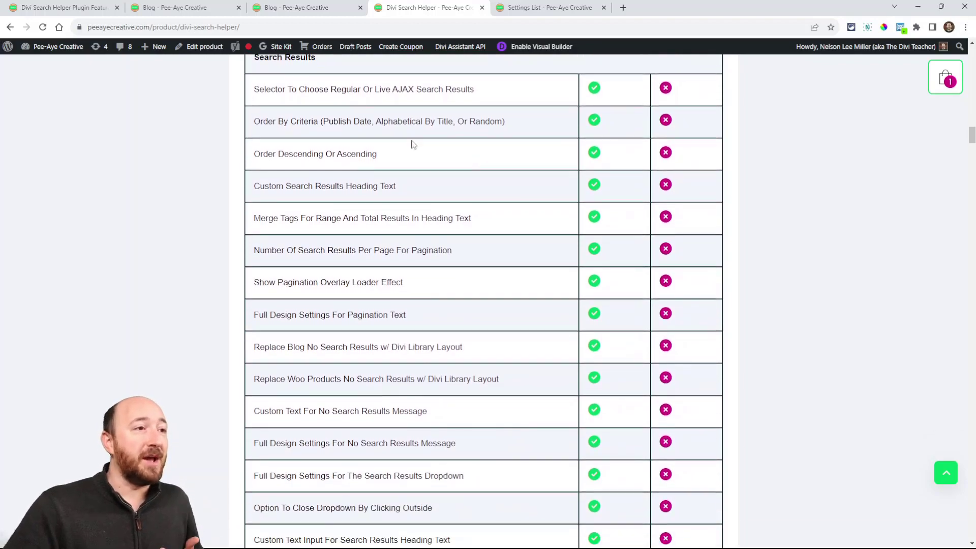
scroll(414, 153, down, 15)
scroll(417, 218, up, 4)
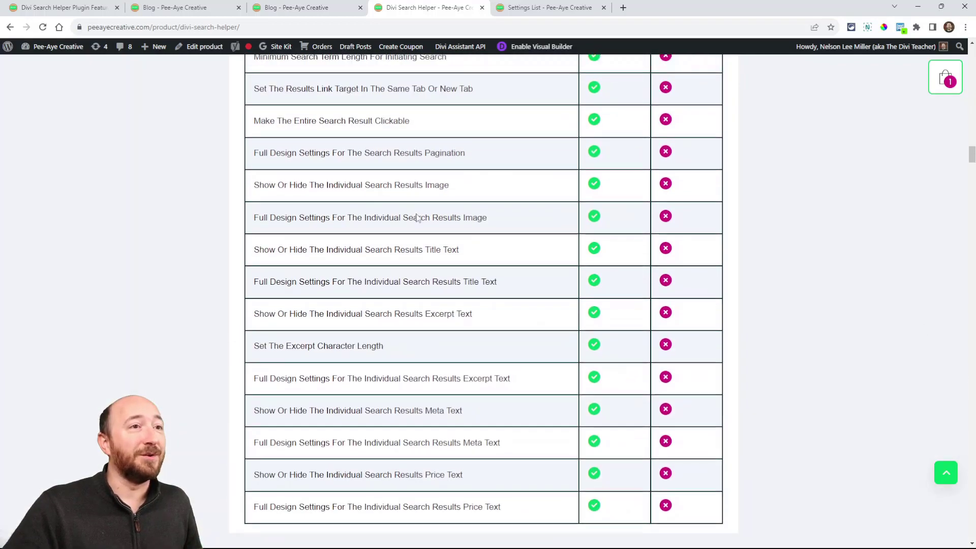
scroll(417, 217, up, 7)
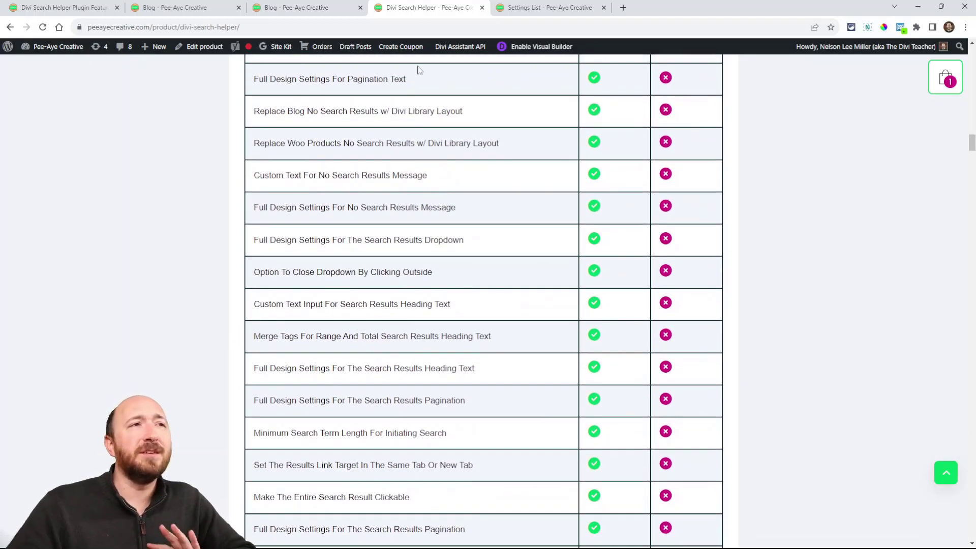
Step: Review the Settings List documentation page and expand the Search Results section under Search Module Content Tab to read its settings
click(532, 8)
scroll(714, 231, up, 15)
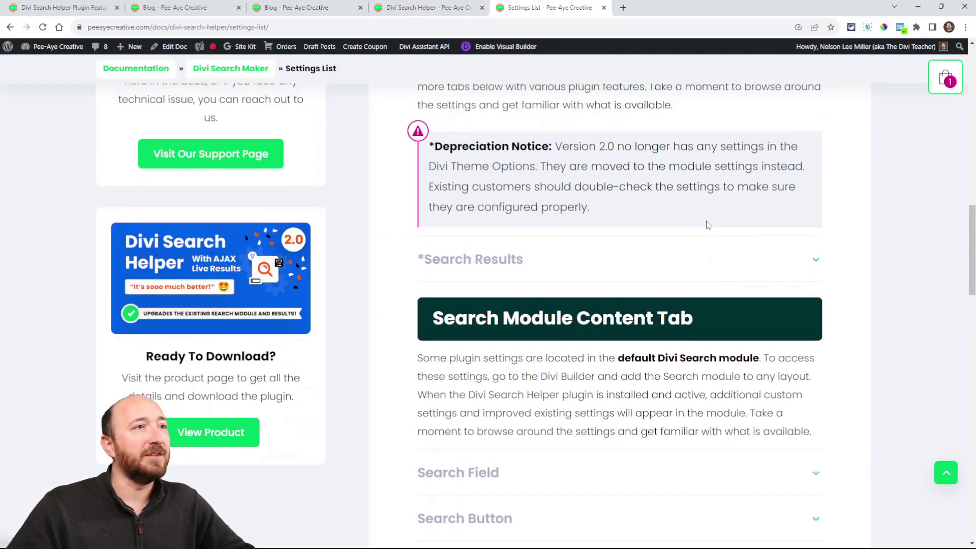
scroll(537, 224, up, 3)
scroll(489, 272, down, 15)
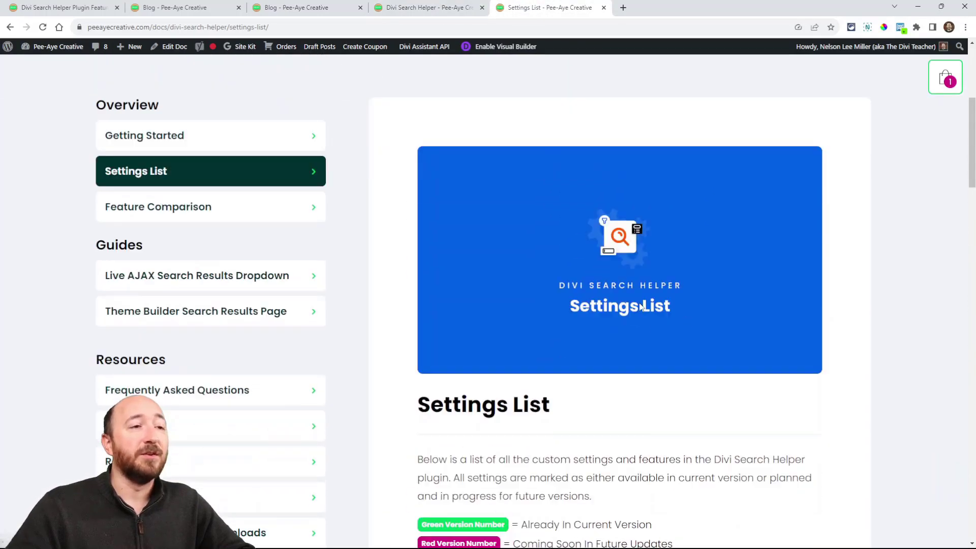
scroll(566, 278, down, 2)
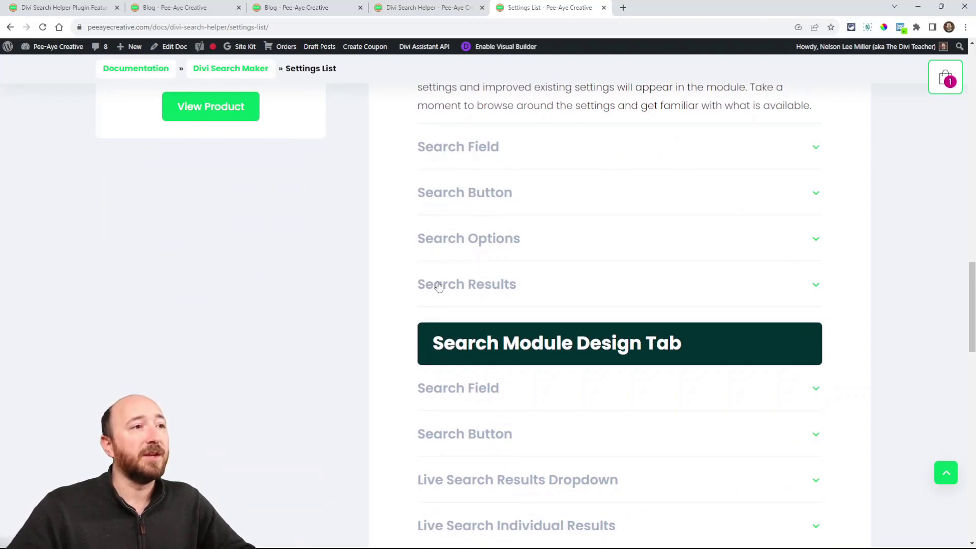
click(477, 285)
scroll(496, 289, down, 15)
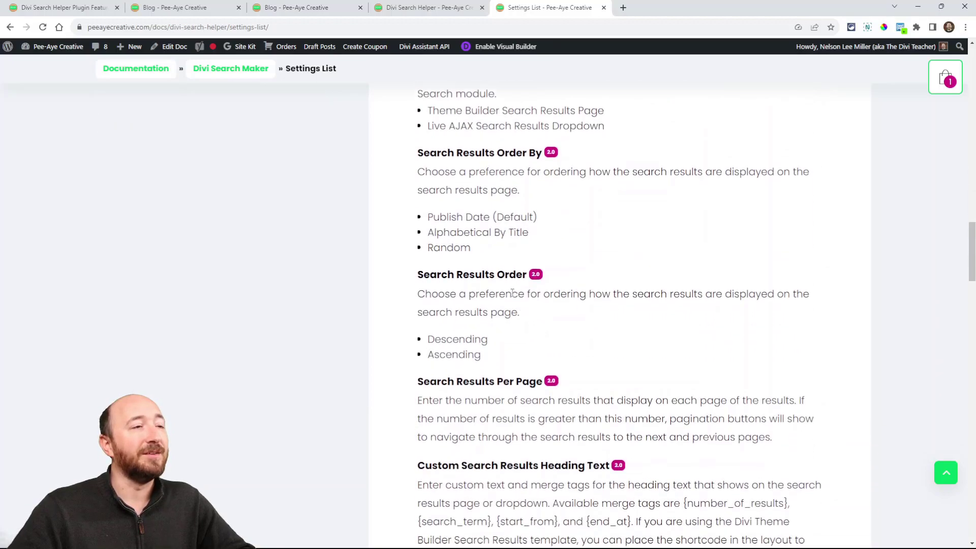
scroll(512, 296, down, 17)
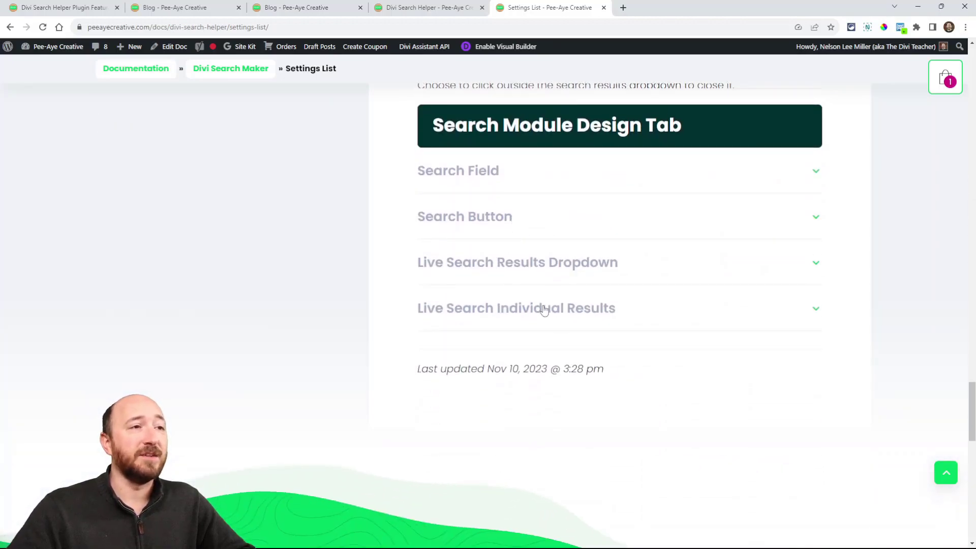
Step: Return to the blog page in the Visual Builder, open the Search module's settings and move the settings window toward the page's middle
click(160, 10)
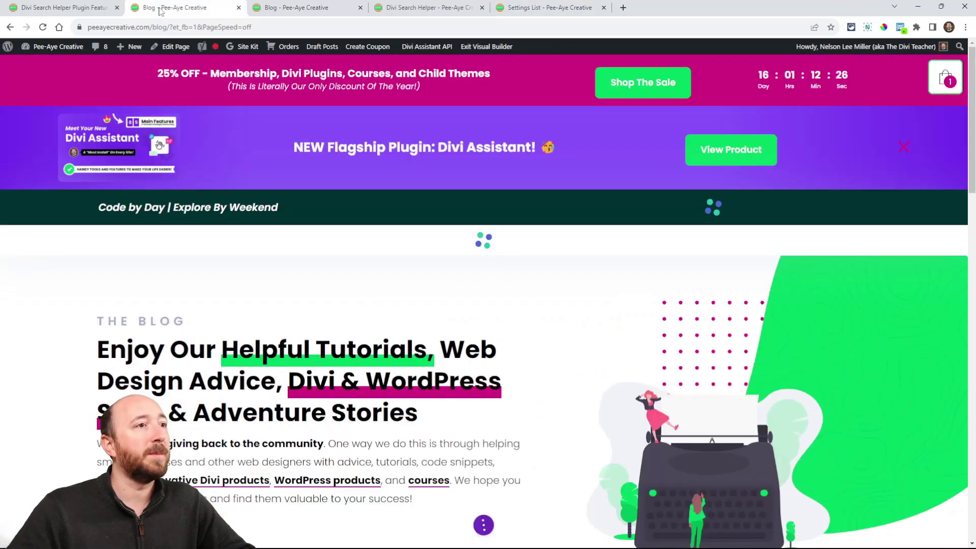
scroll(445, 244, down, 4)
scroll(321, 443, down, 2)
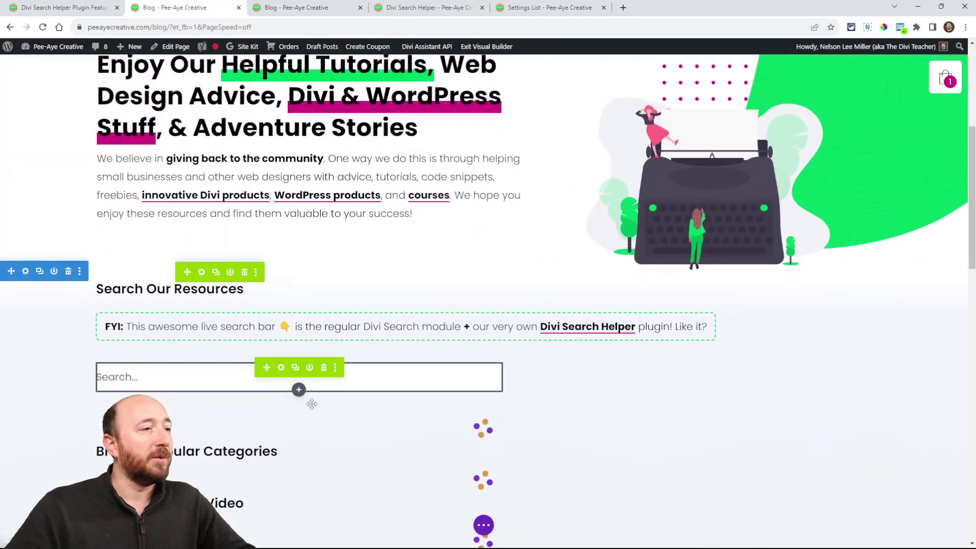
click(283, 369)
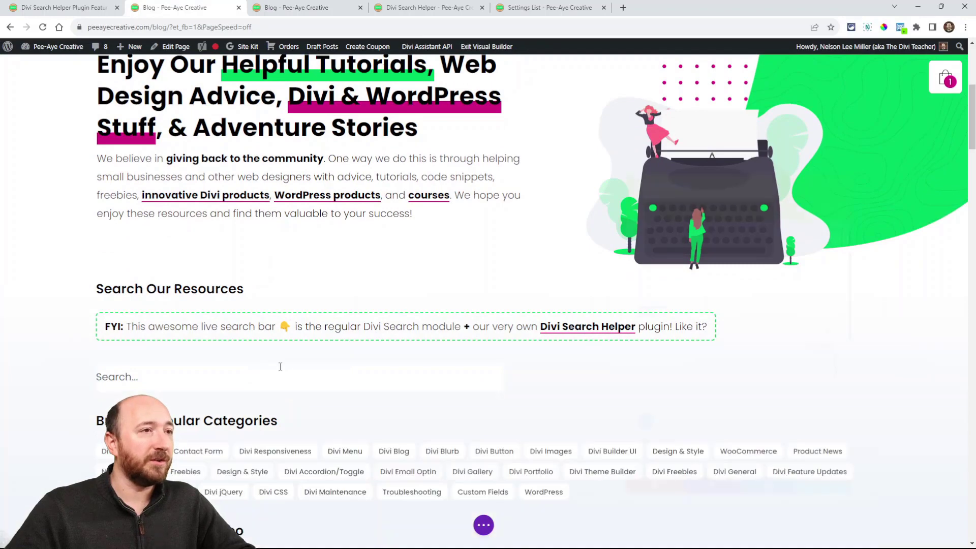
drag(732, 153, 573, 104)
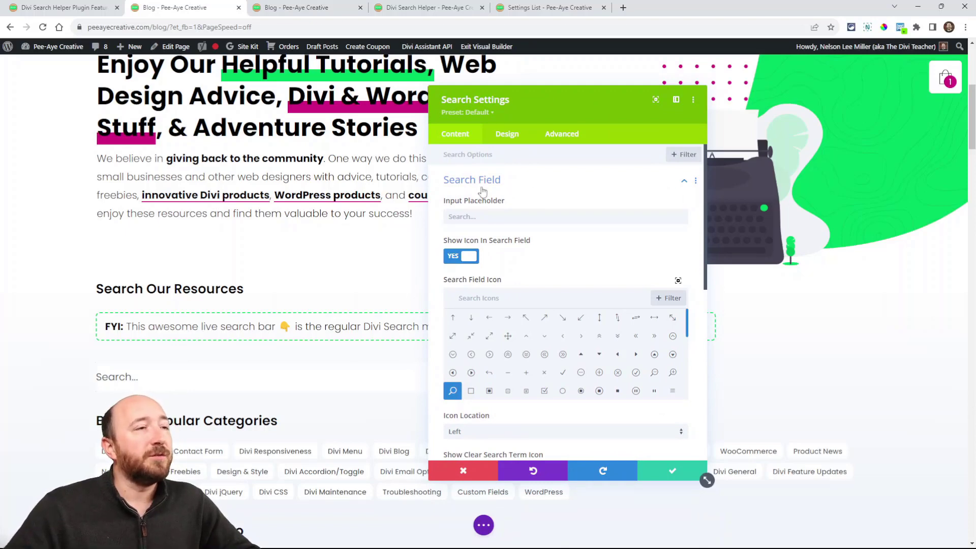
Step: Review the Search Field content options, collapse that group and expand the Search Button options
scroll(481, 446, down, 4)
scroll(479, 315, up, 4)
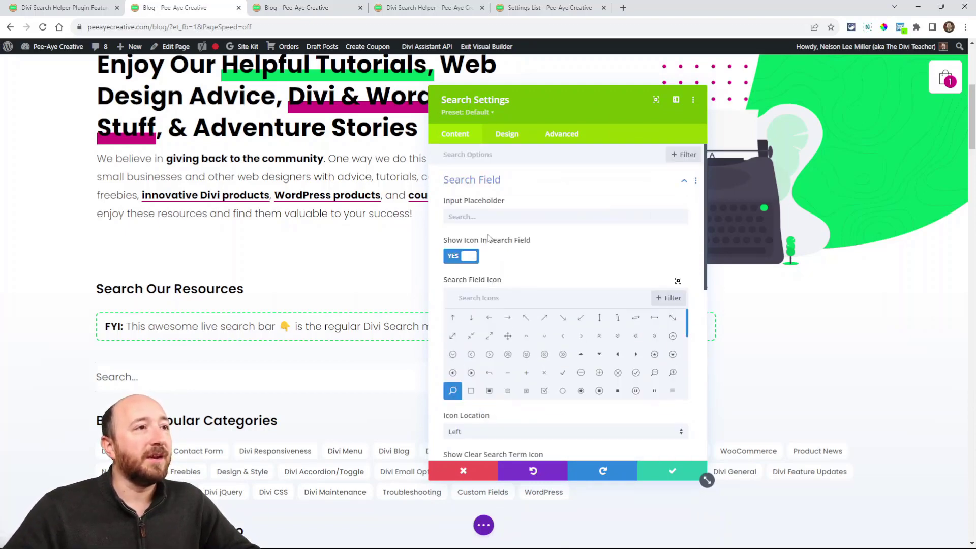
click(477, 189)
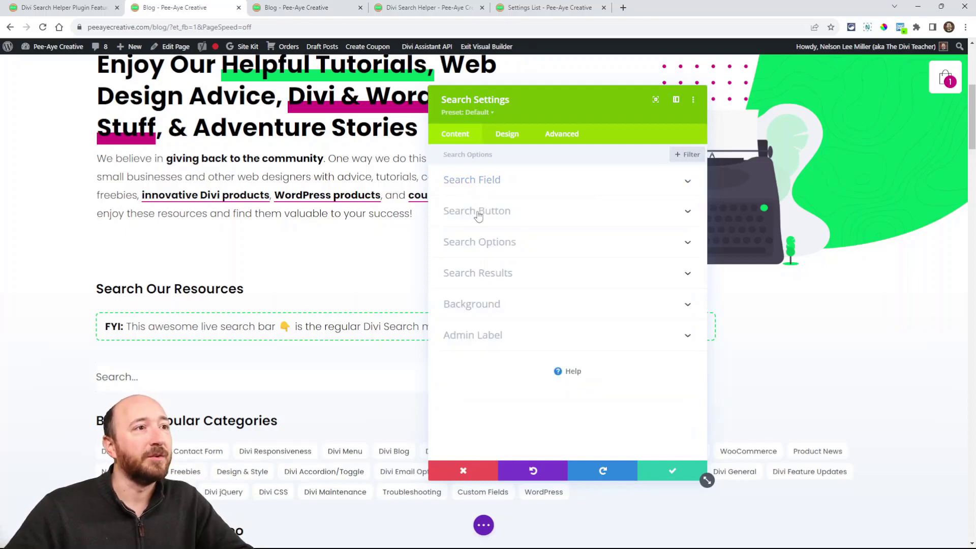
click(475, 214)
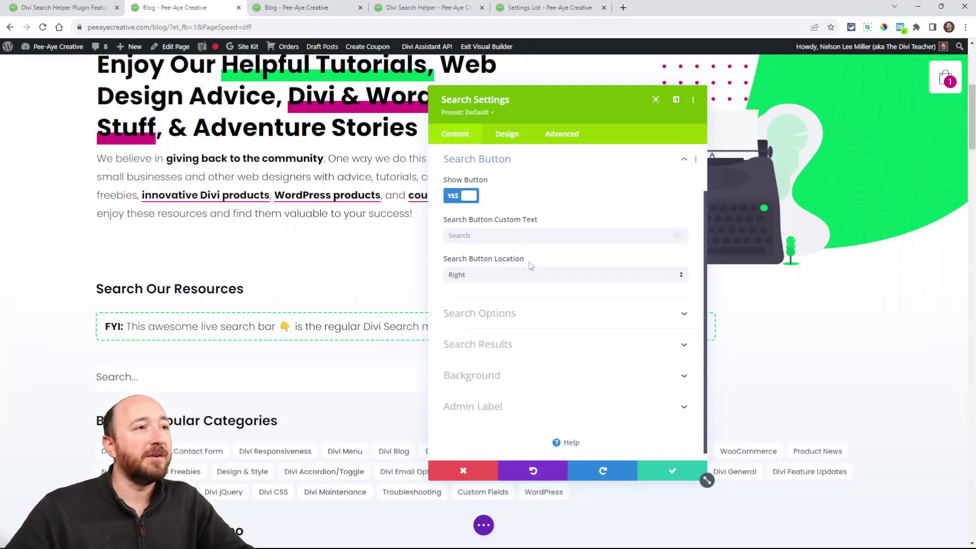
Step: Expand the Search Options group and review its included post types, post categories and Search Keyword Criteria
click(472, 313)
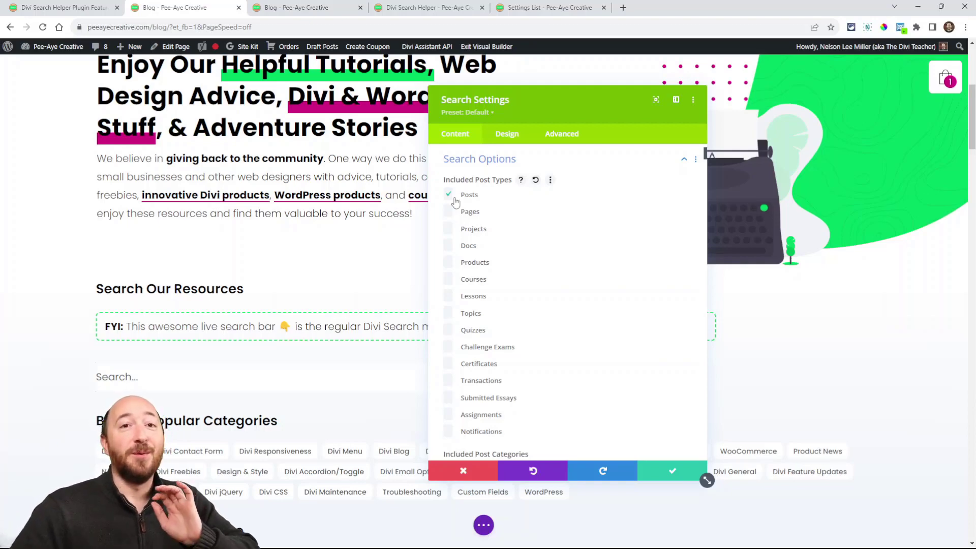
scroll(496, 236, down, 2)
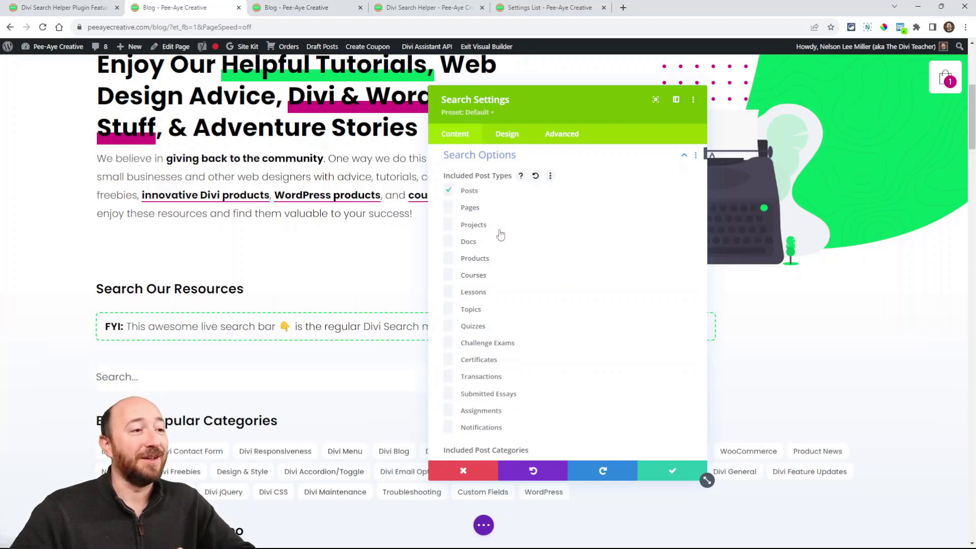
scroll(491, 246, up, 3)
scroll(491, 247, down, 8)
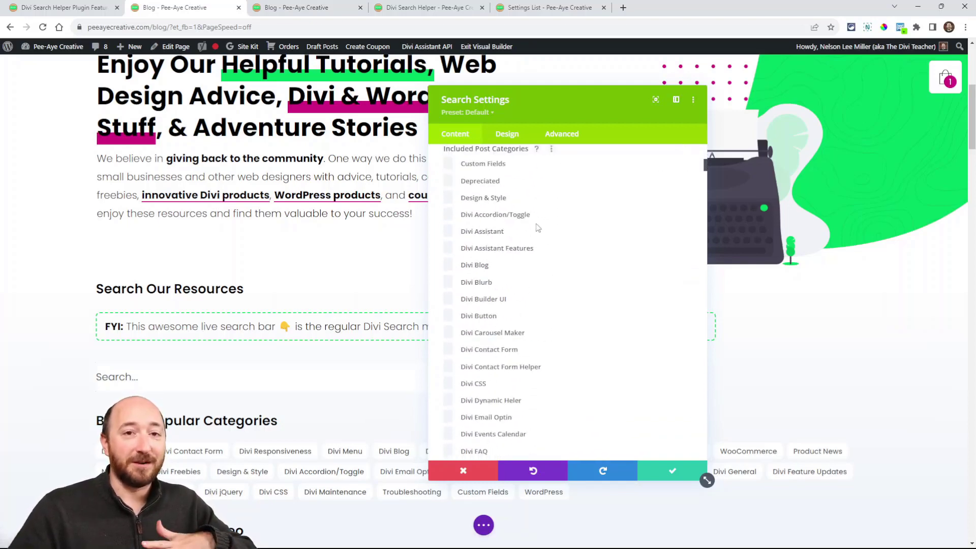
scroll(540, 248, down, 6)
scroll(539, 310, down, 20)
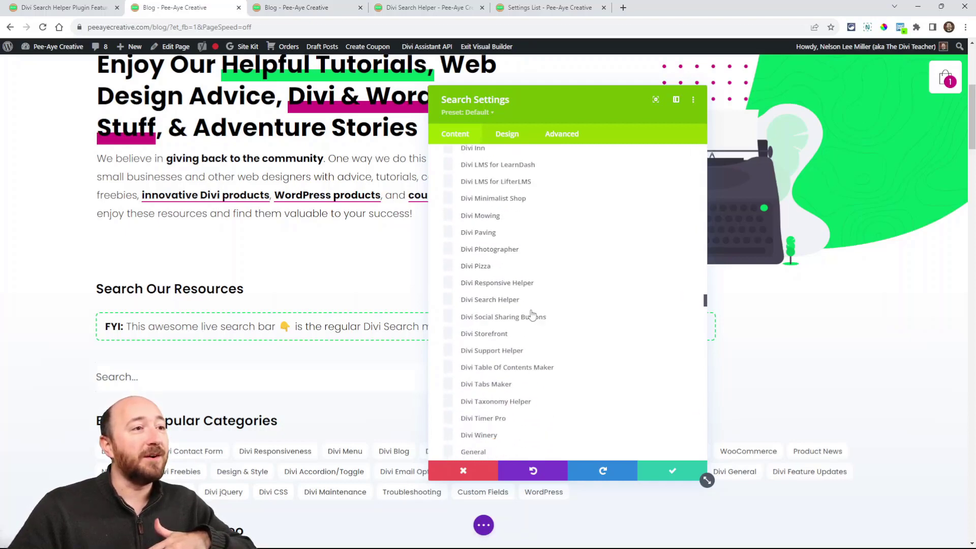
scroll(497, 331, down, 10)
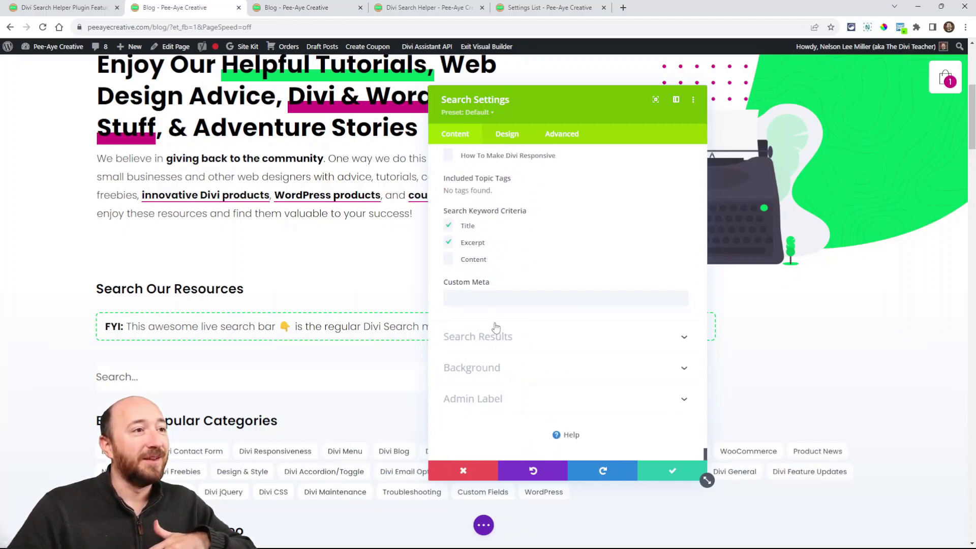
click(456, 228)
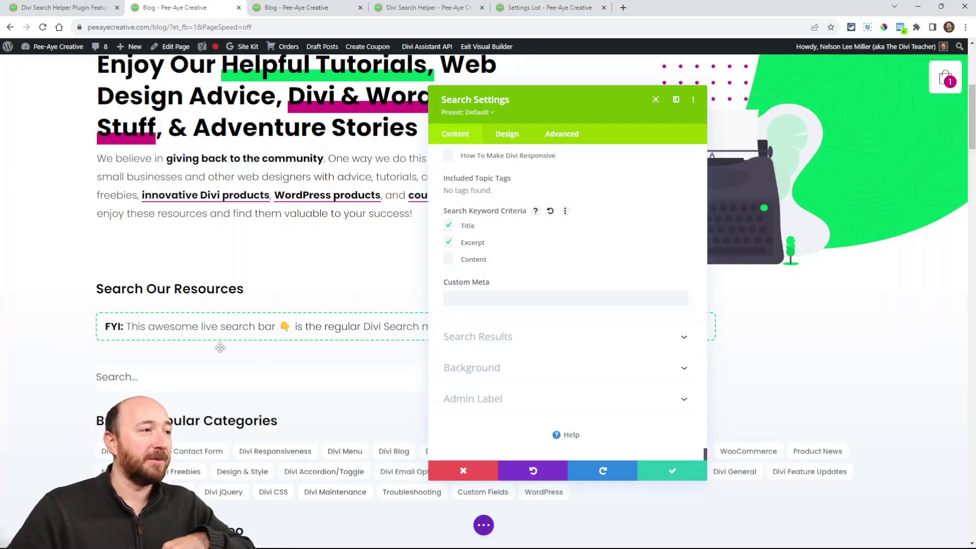
click(448, 241)
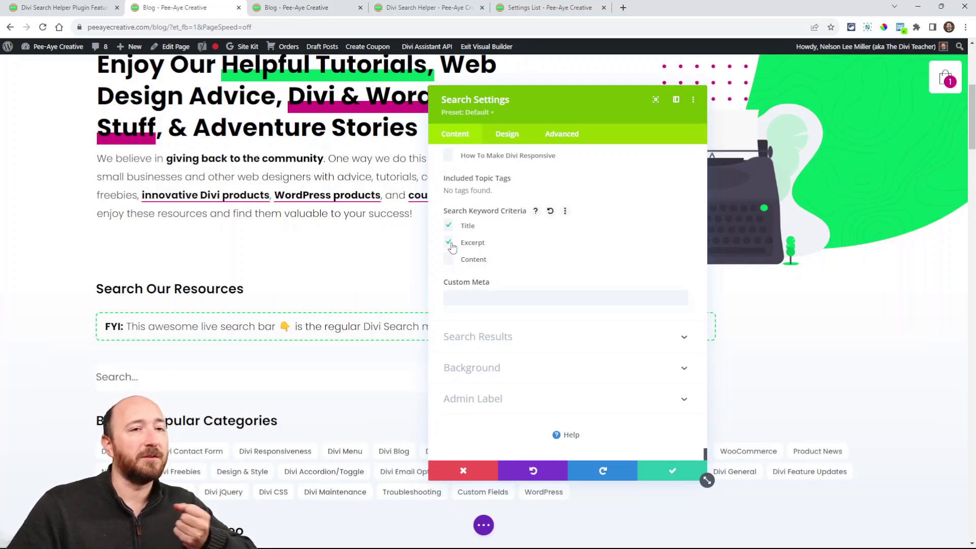
Step: Expand the Search Results group, set Search Results Method to Theme Builder Search Results Page and move the settings window off the page's search bar
click(486, 336)
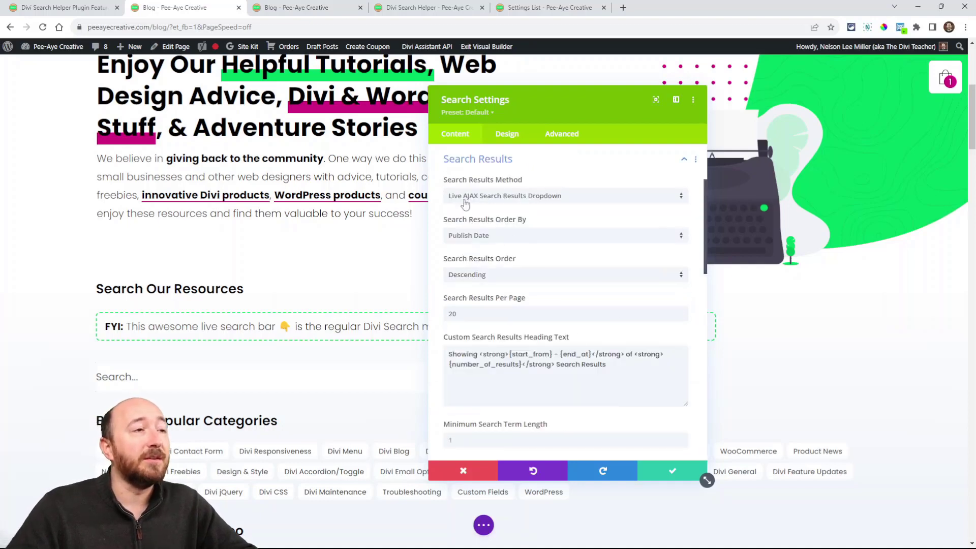
click(496, 197)
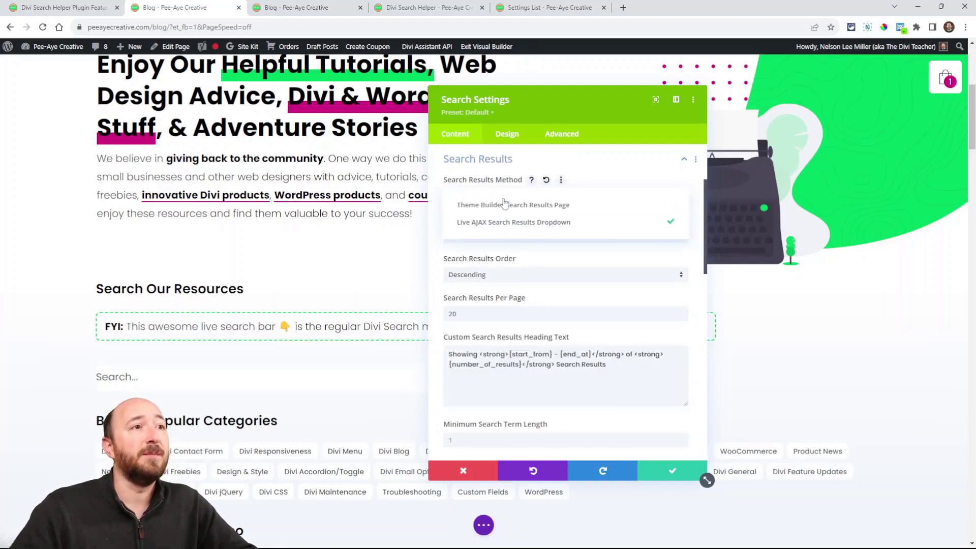
click(472, 209)
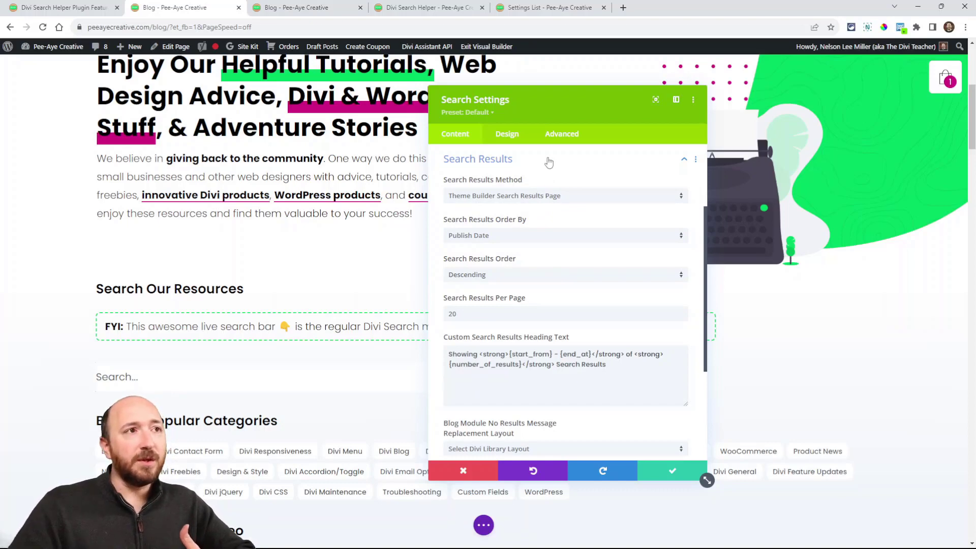
drag(557, 110, 682, 110)
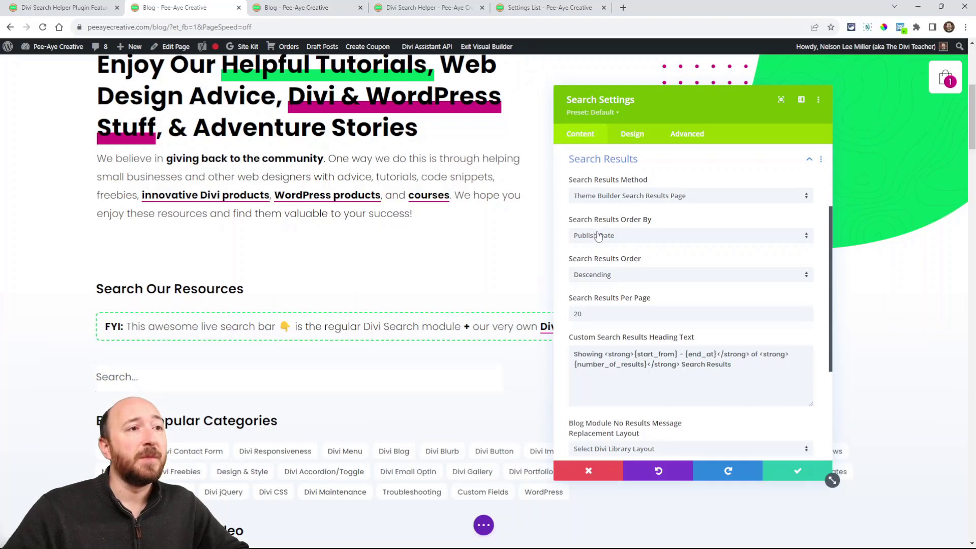
Step: Look through the Search Results Order By choices and the Search Results Order setting without changing them
click(622, 244)
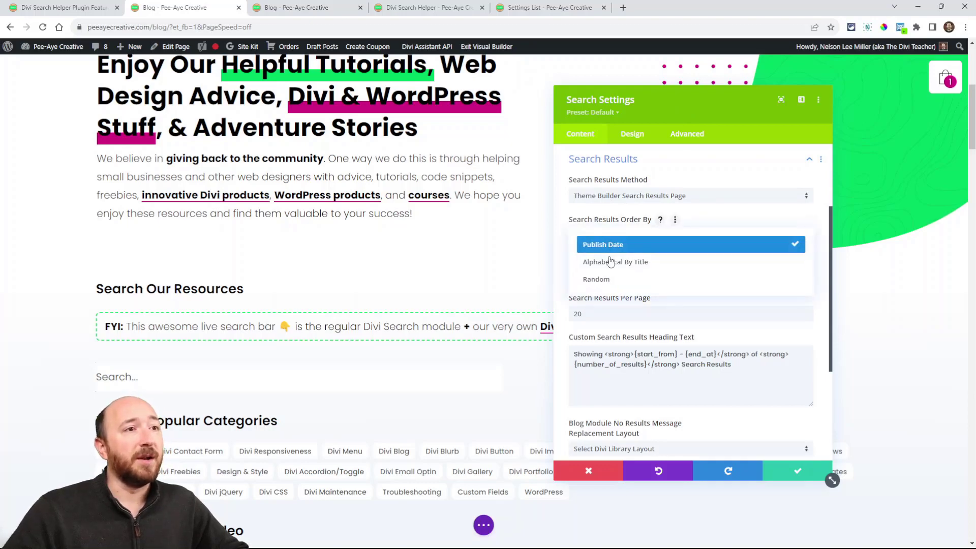
click(583, 299)
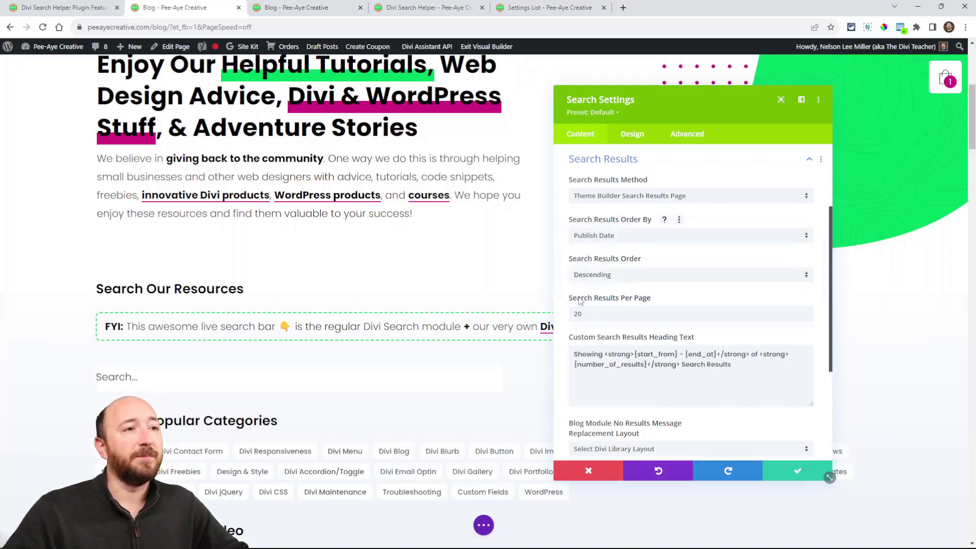
click(591, 277)
click(568, 276)
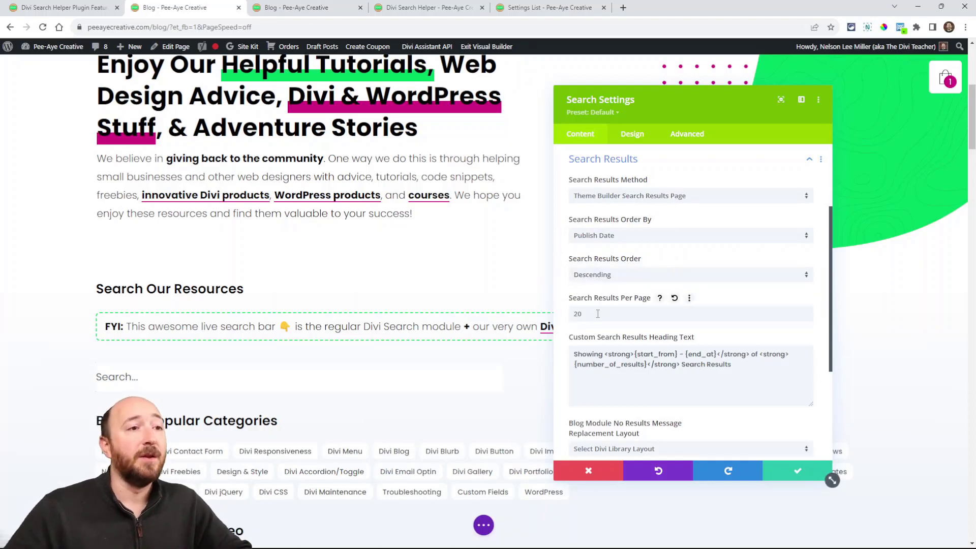
Step: Examine the full Custom Search Results Heading Text in the Search Results group
scroll(598, 314, down, 2)
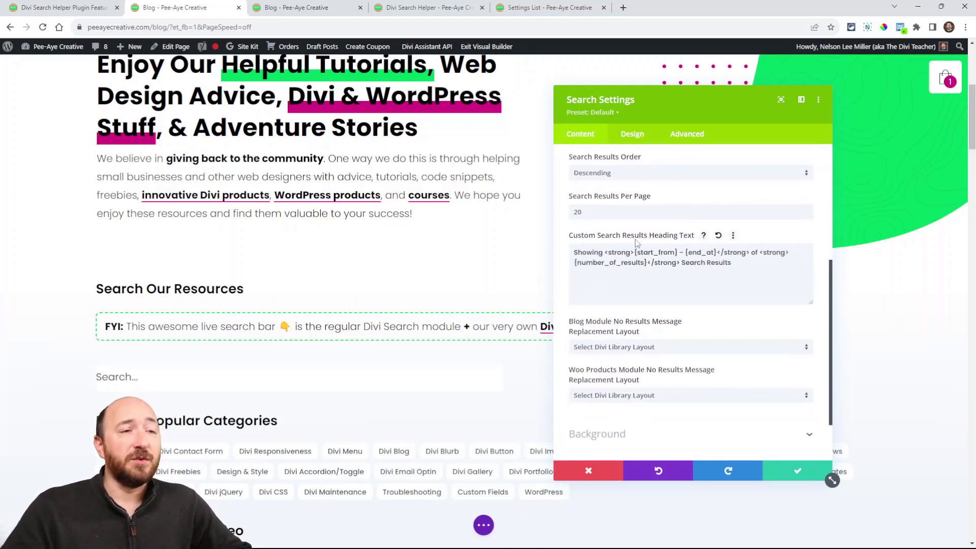
click(741, 265)
drag(741, 264, 574, 253)
click(601, 263)
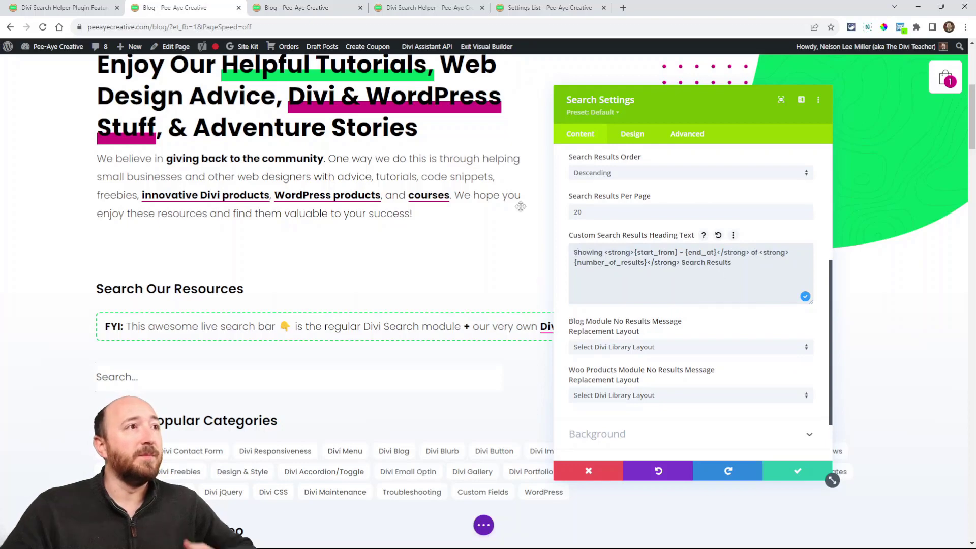
Step: Switch to the live blog page, rerun the "menu" search and highlight the heading line above the results
click(305, 7)
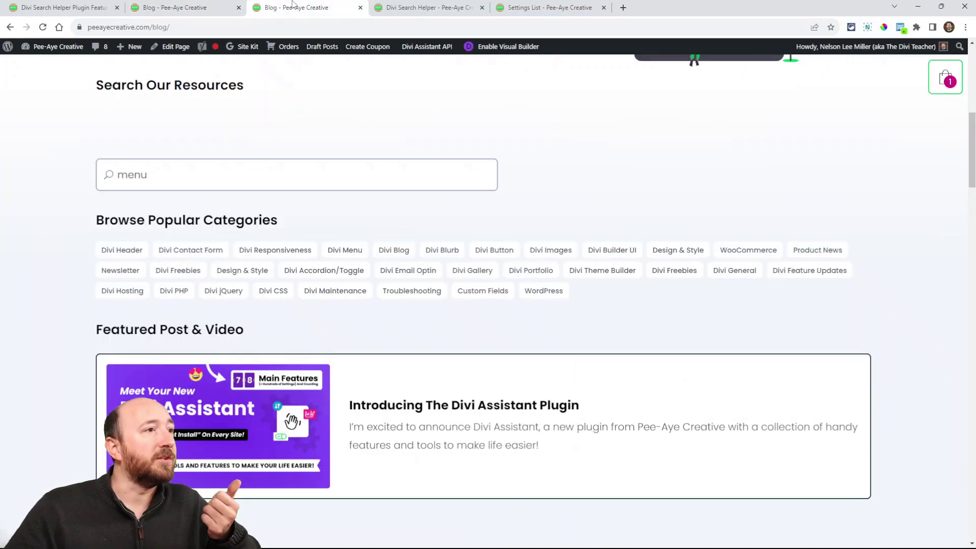
click(183, 185)
key(BackSpace)
text(u)
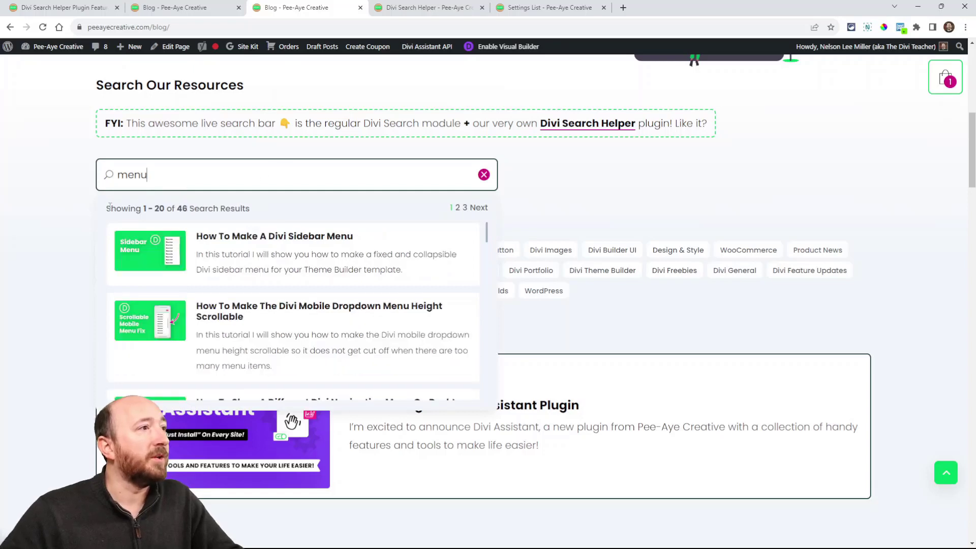
drag(109, 205, 214, 206)
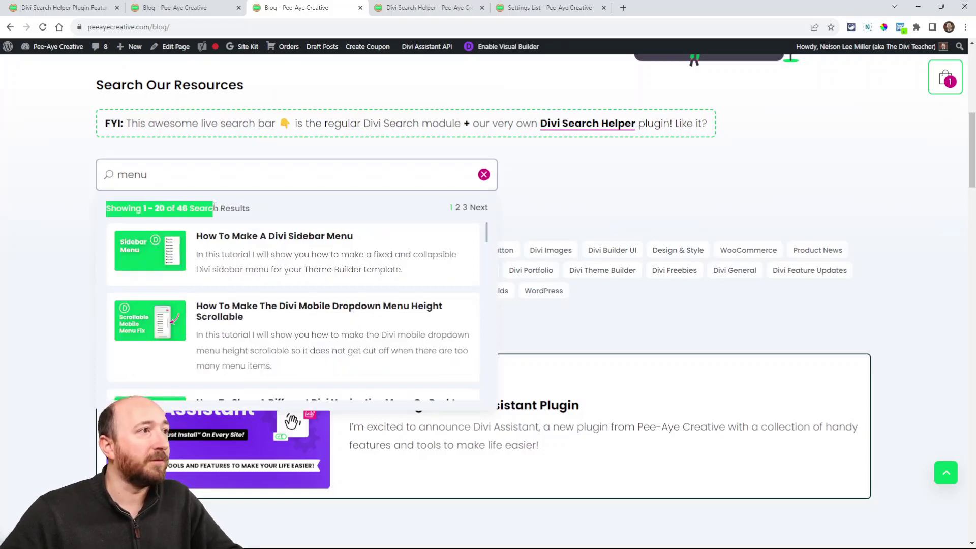
click(214, 207)
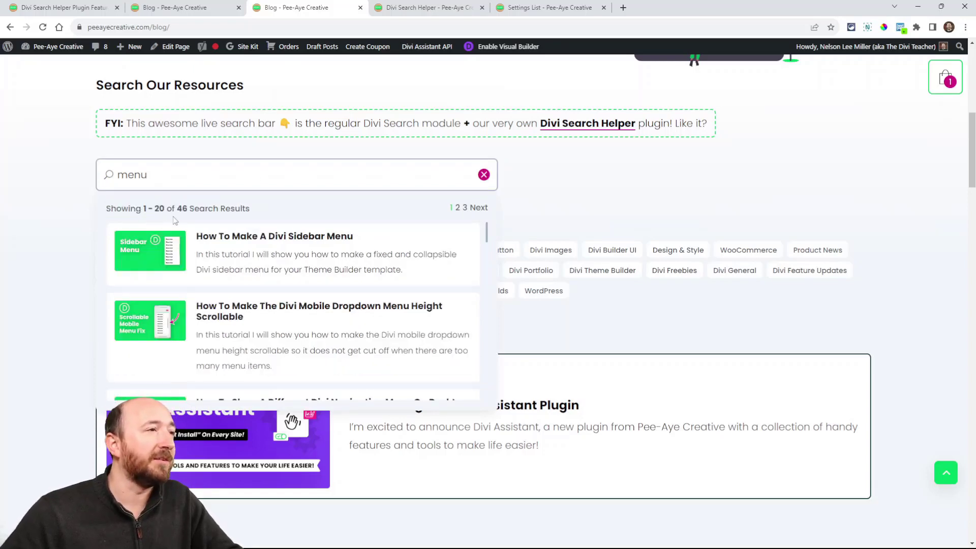
Step: Return to the Visual Builder and examine the {start_from}, {end_at} and {number_of_results} placeholders in the custom results heading text
click(179, 8)
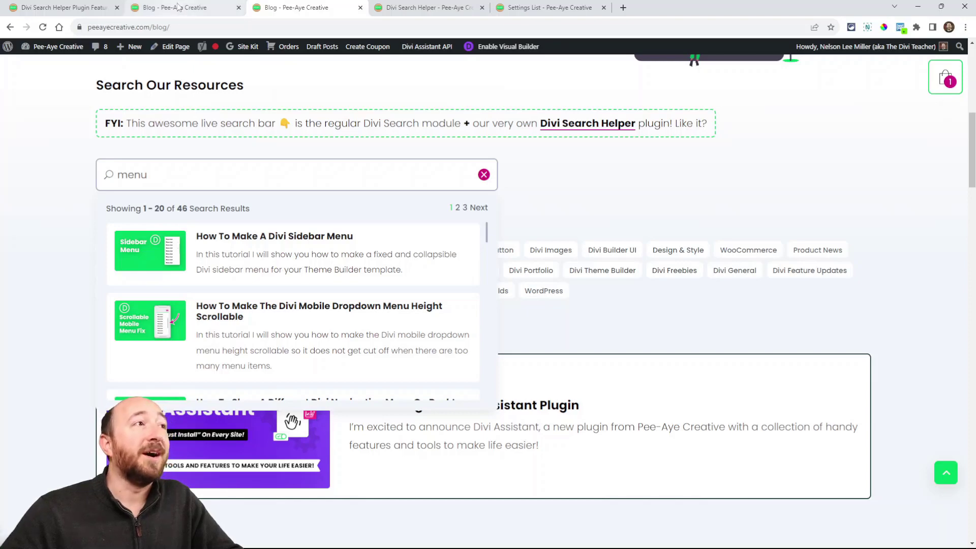
click(617, 251)
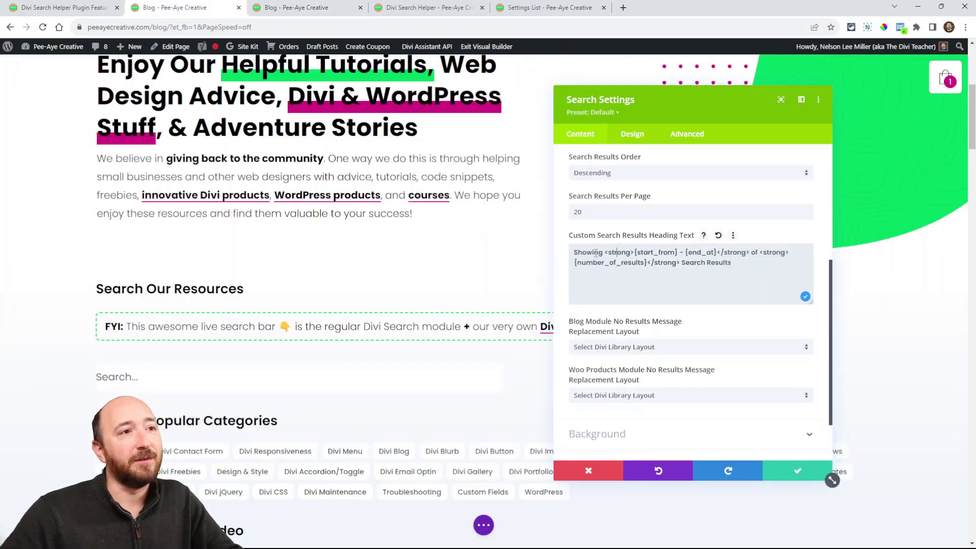
drag(574, 253, 718, 251)
click(614, 254)
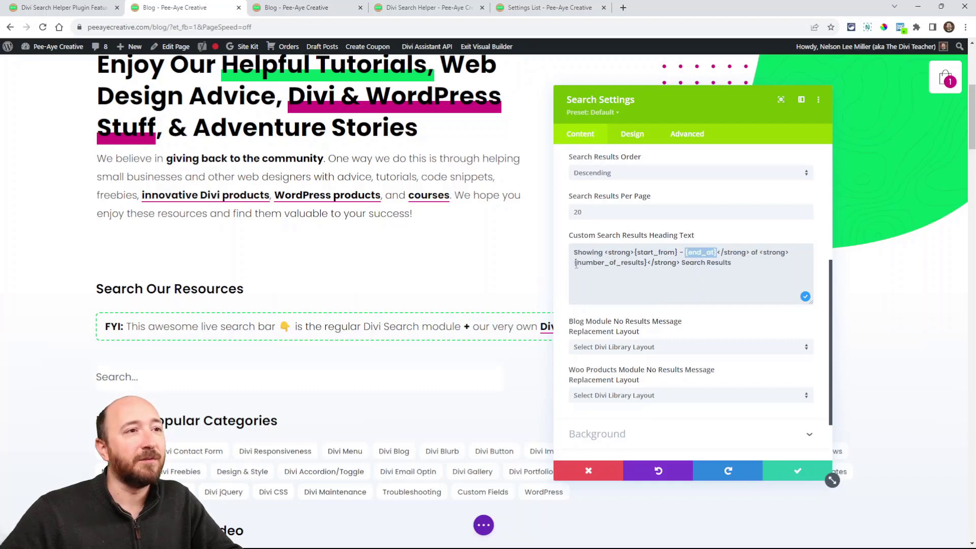
drag(576, 263, 661, 262)
click(708, 262)
drag(732, 262, 569, 253)
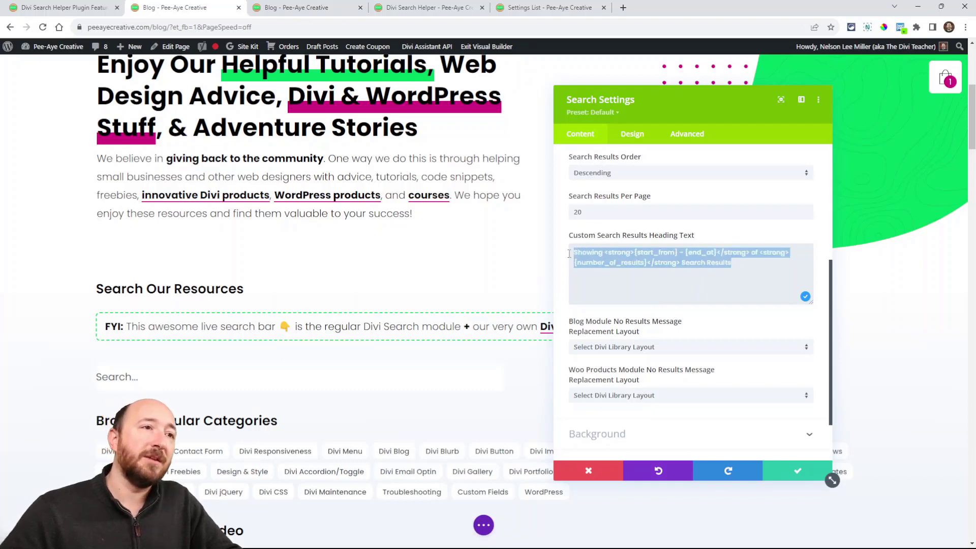
click(609, 263)
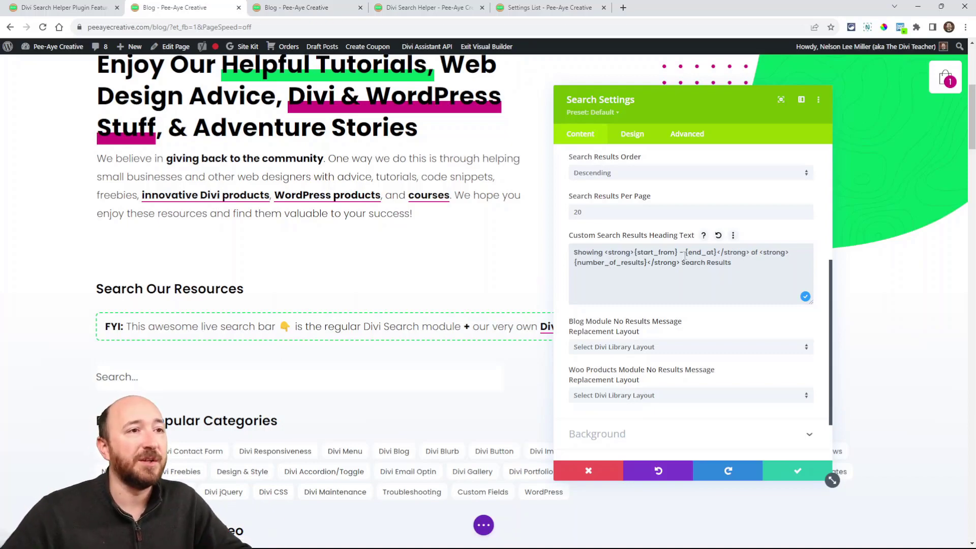
Step: Look over the no-results replacement layout settings and set Search Results Method to Live AJAX Search Results Dropdown
scroll(654, 271, down, 2)
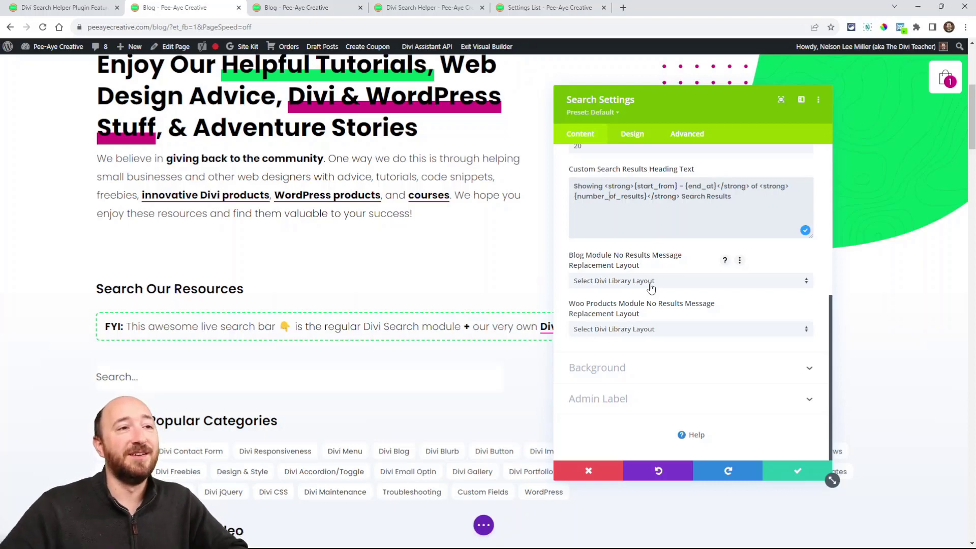
scroll(651, 288, up, 5)
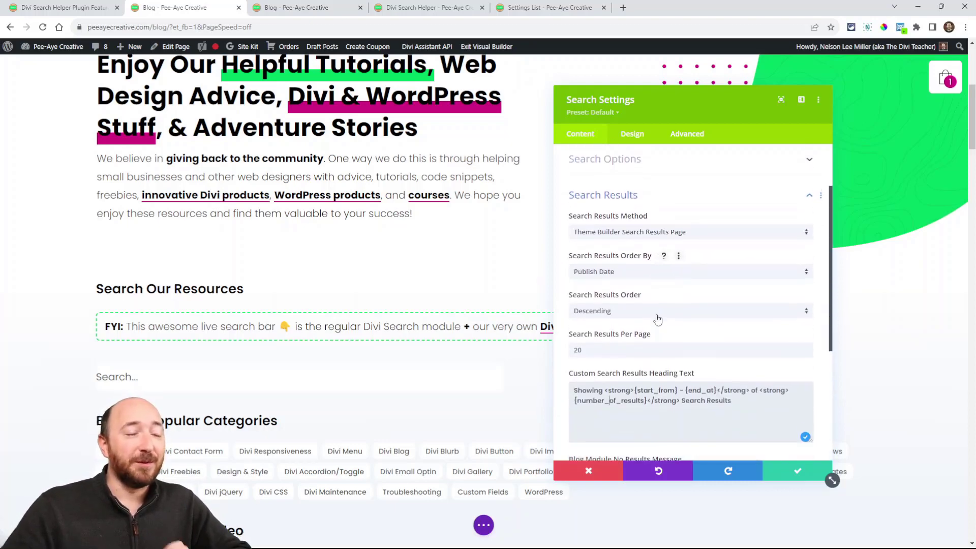
click(583, 233)
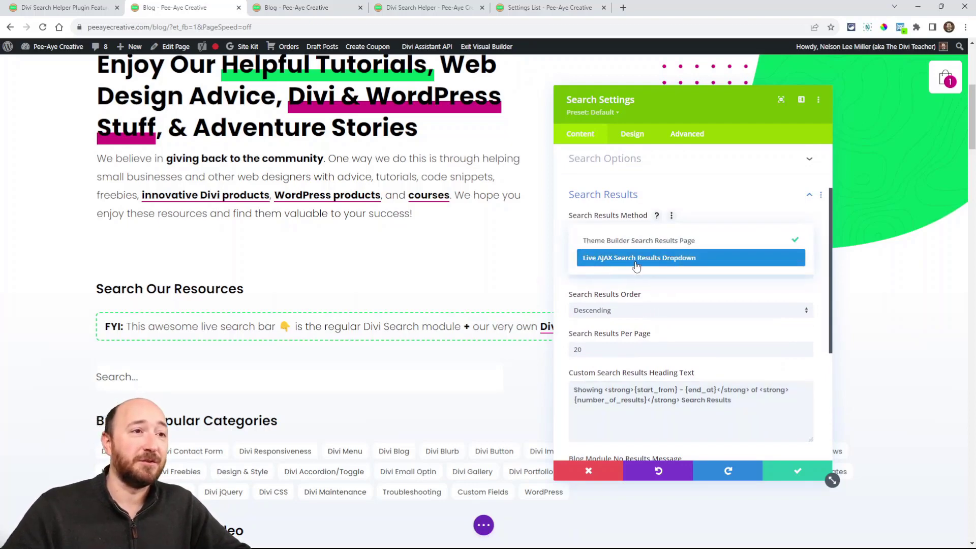
click(635, 258)
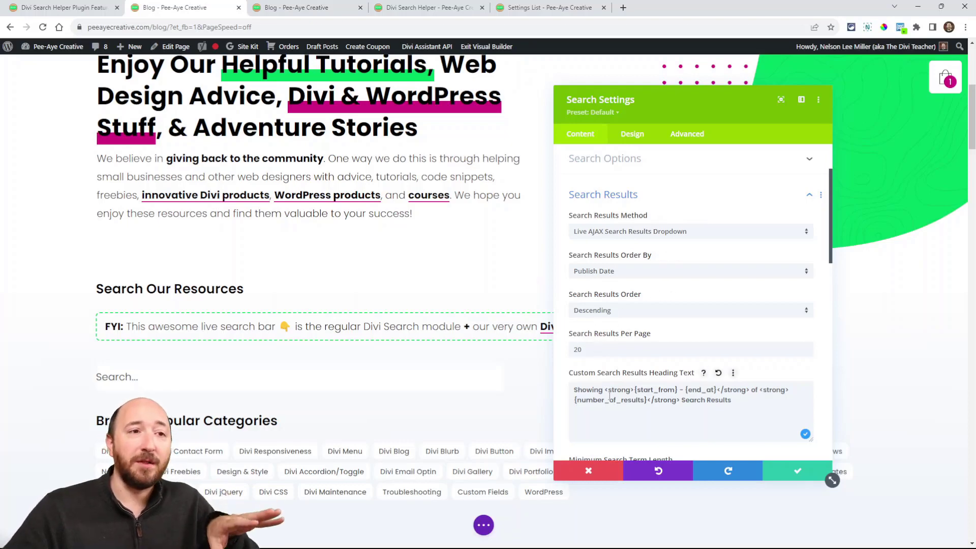
Step: Review the live dropdown settings, including Minimum Search Term Length and the image, title, excerpt, price, categories and date display options
scroll(660, 391, down, 6)
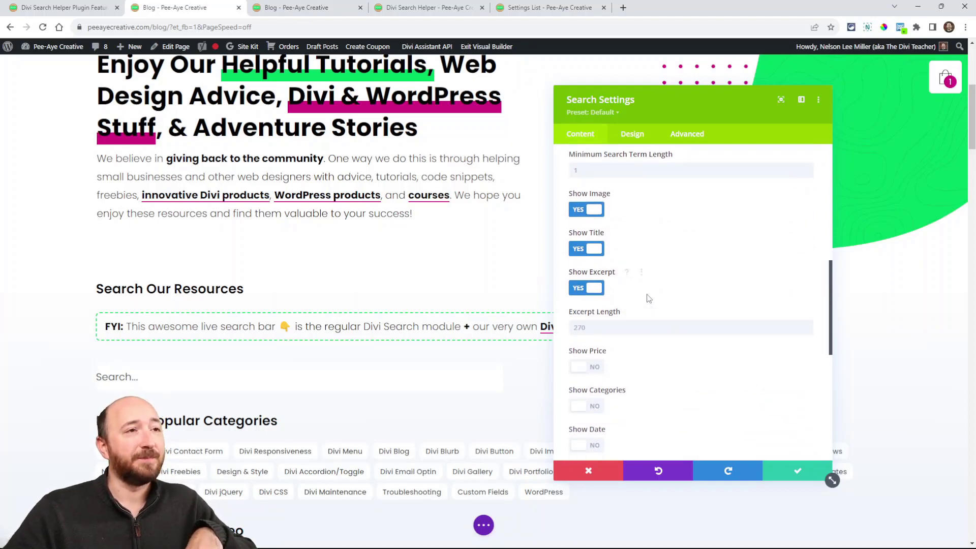
scroll(649, 303, up, 3)
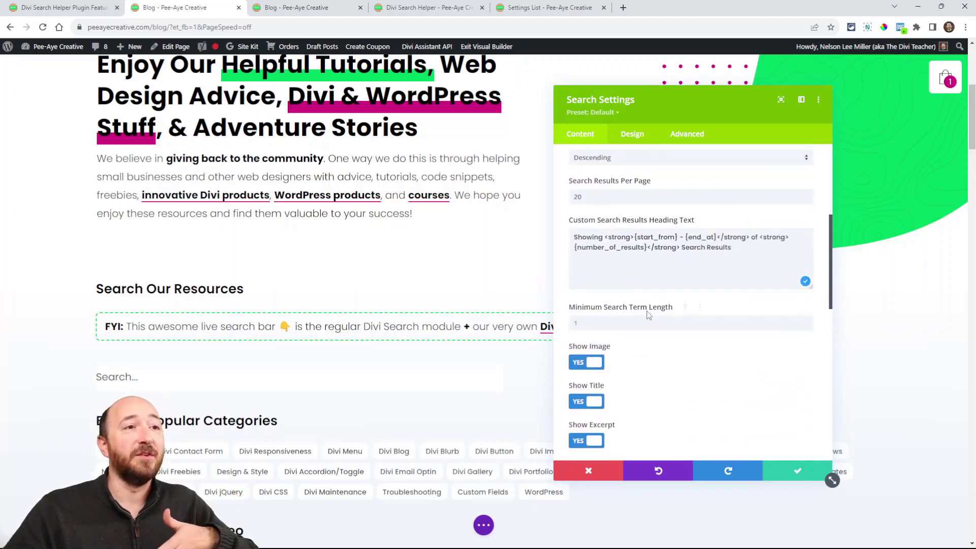
scroll(645, 303, down, 2)
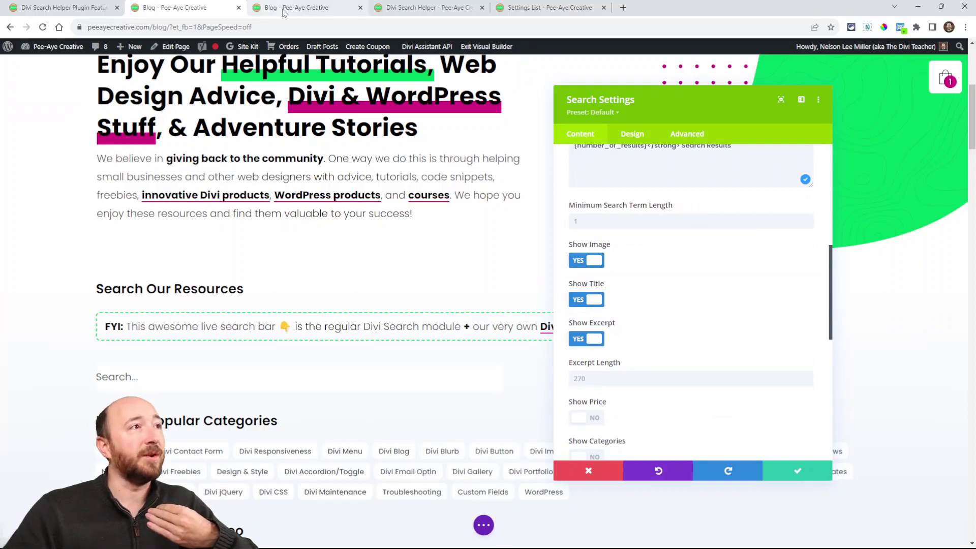
Step: Switch to the live blog page, clear the search field and test short terms "d" and "m", ending with a search for "men"
click(260, 11)
double_click(202, 175)
key(BackSpace)
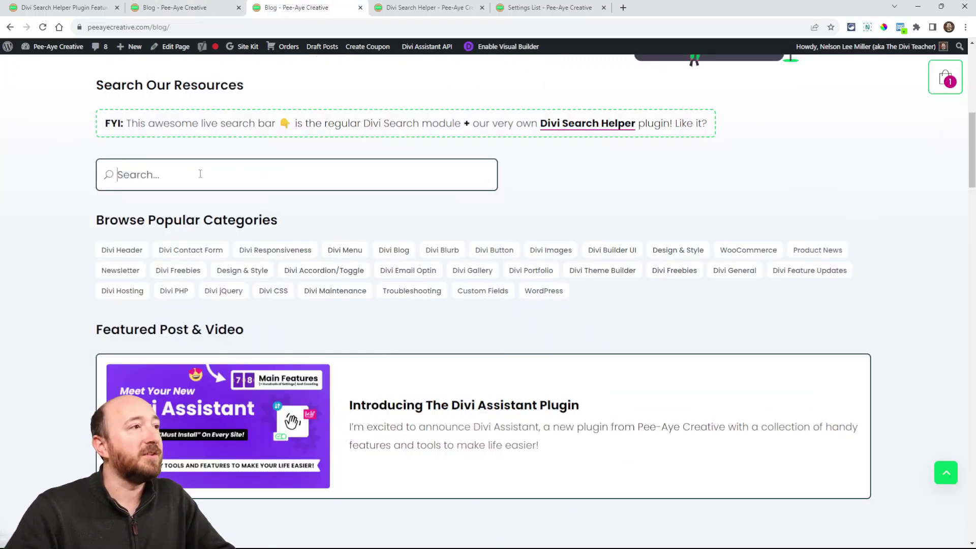
text(d)
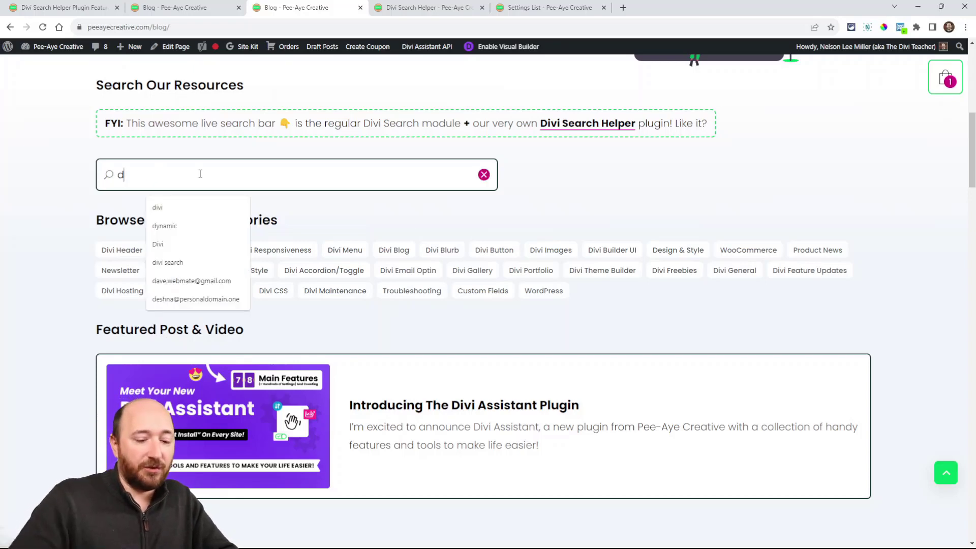
key(BackSpace)
text(m)
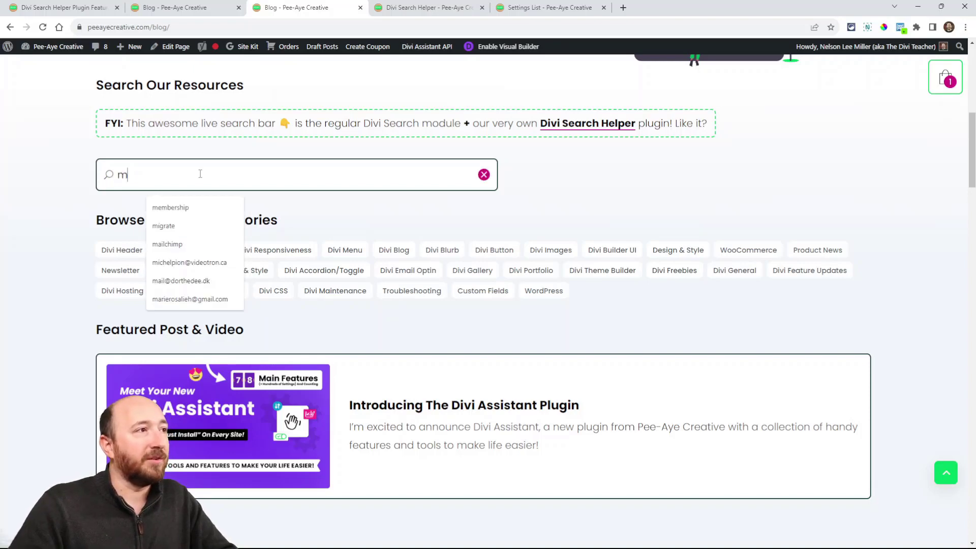
text(en)
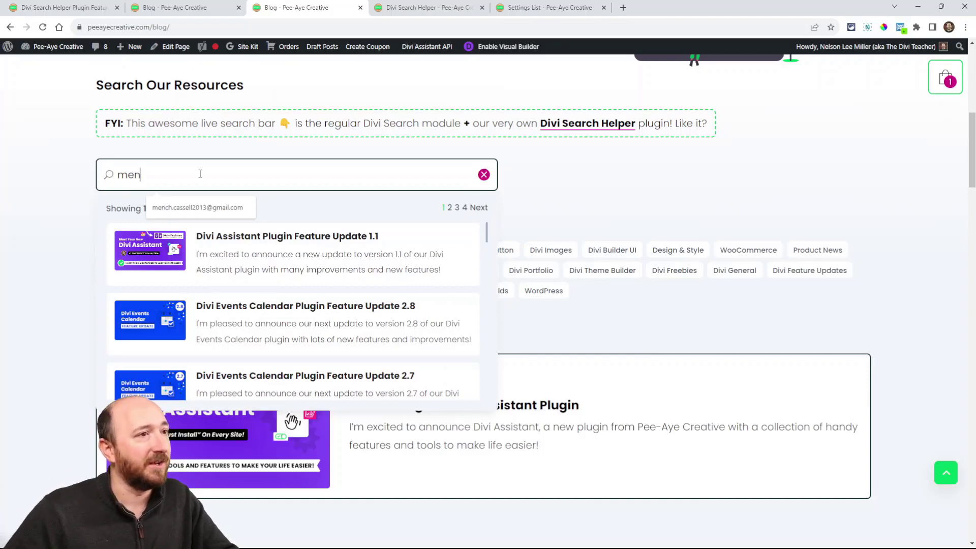
Step: Return to the Visual Builder, review the excerpt, price, categories and author options, and try Show Date on before restoring it to No
click(194, 6)
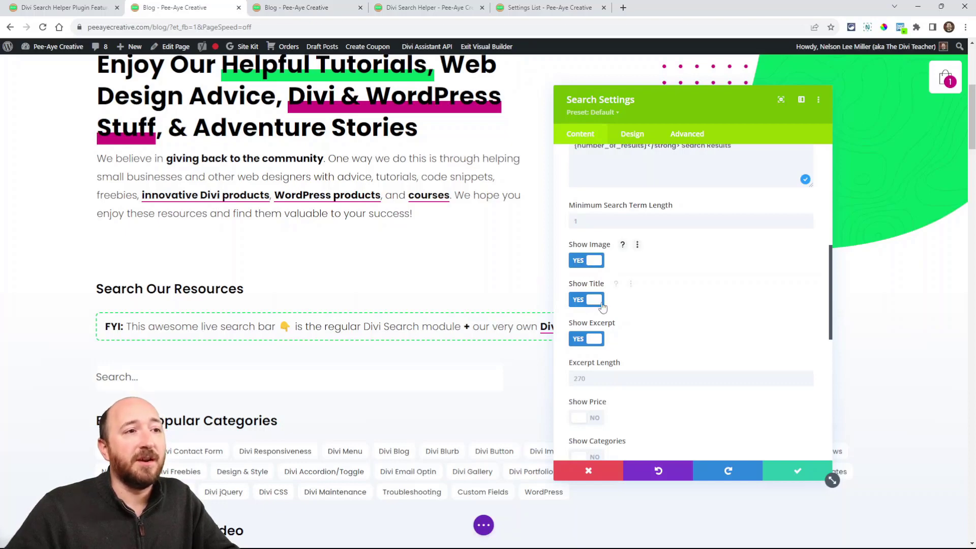
scroll(635, 330, down, 2)
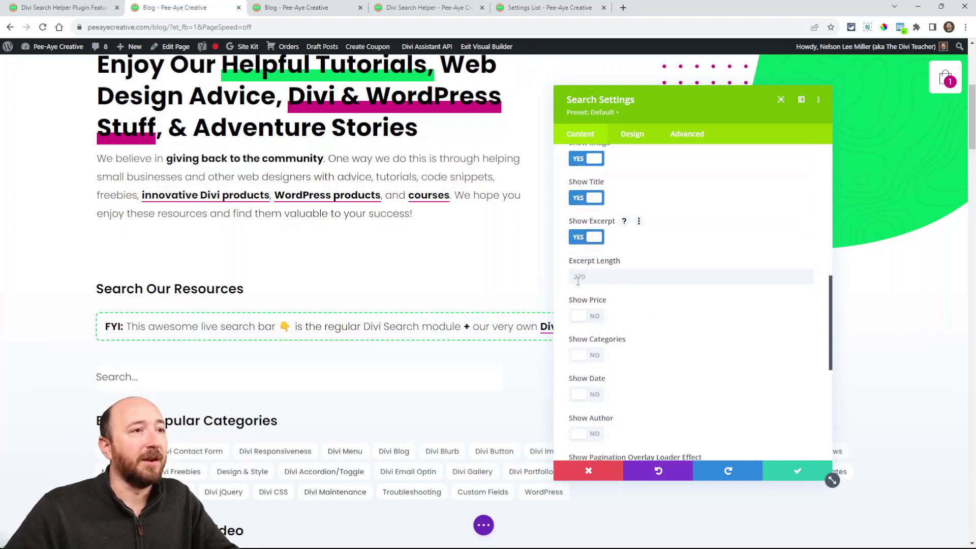
scroll(620, 278, down, 2)
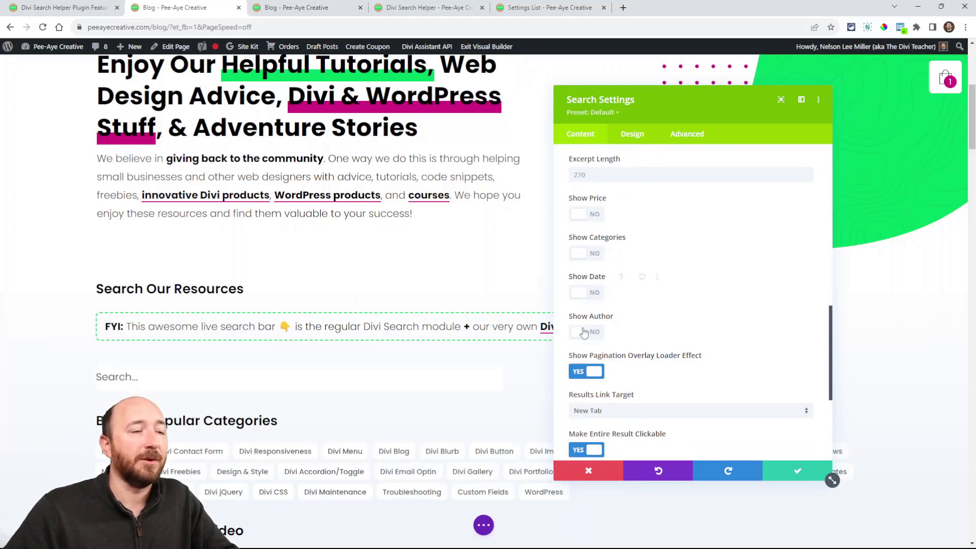
click(584, 293)
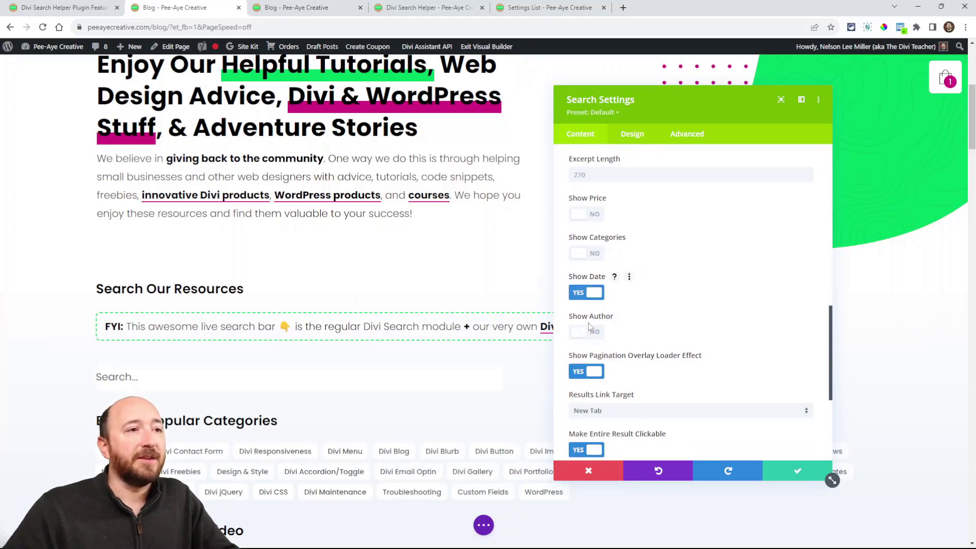
click(578, 292)
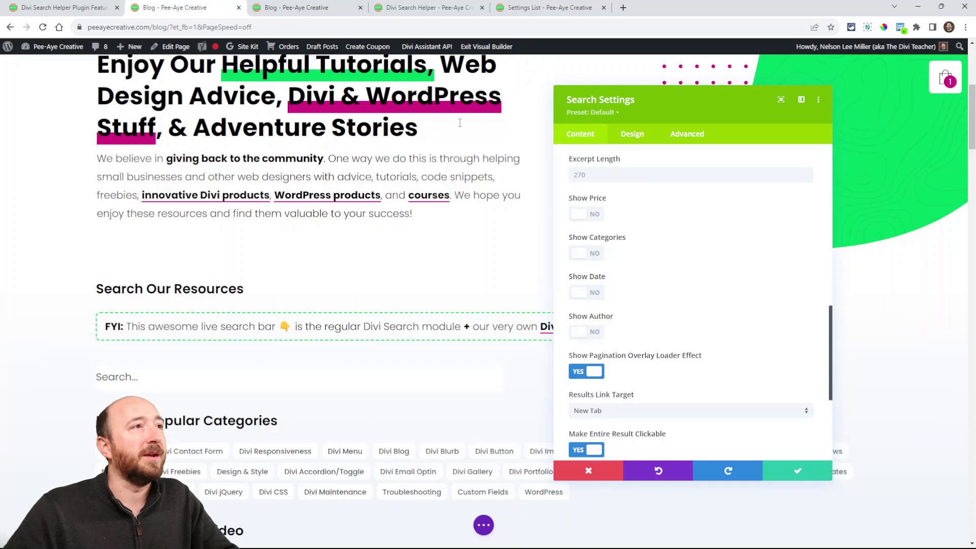
Step: Review the Show Pagination Overlay Loader Effect setting, and open page 2 of the "men" results on the live blog page
click(335, 9)
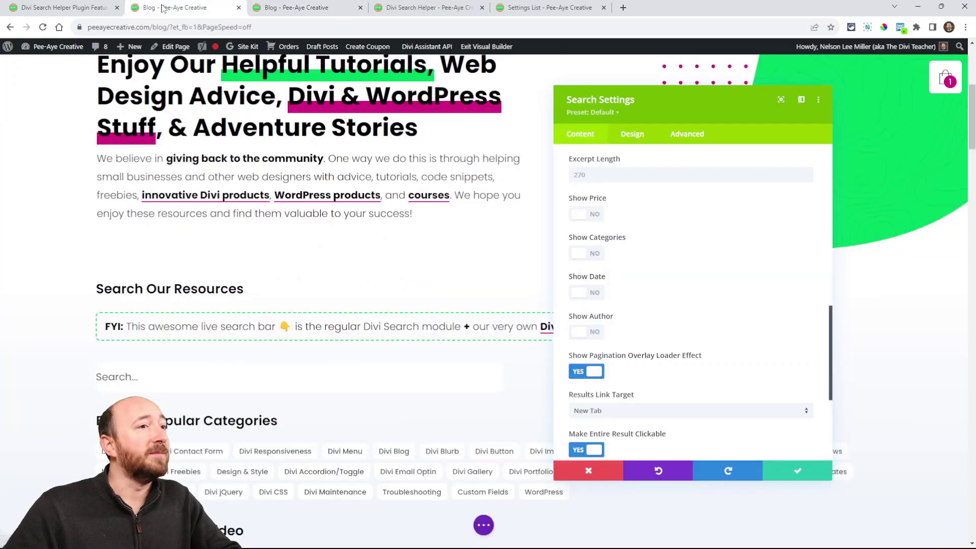
click(164, 8)
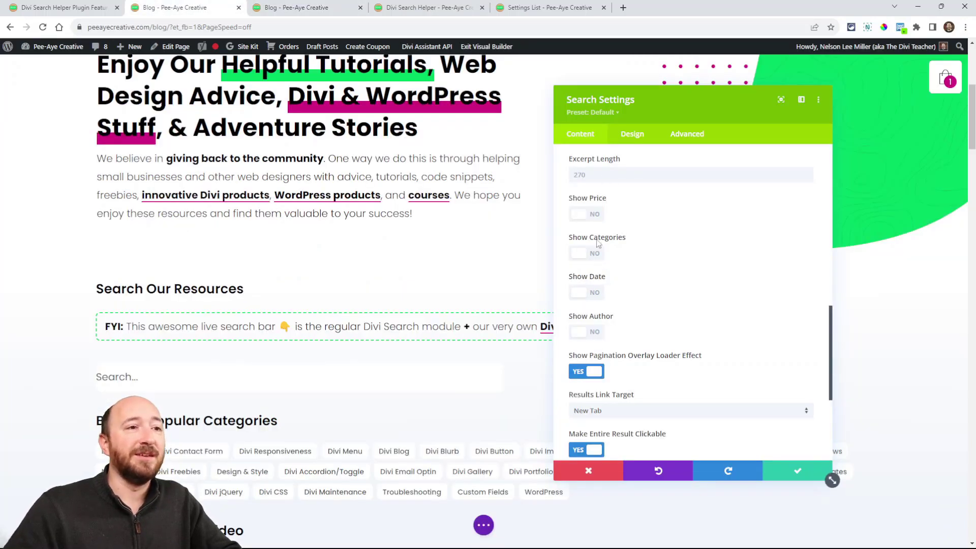
scroll(598, 229, down, 2)
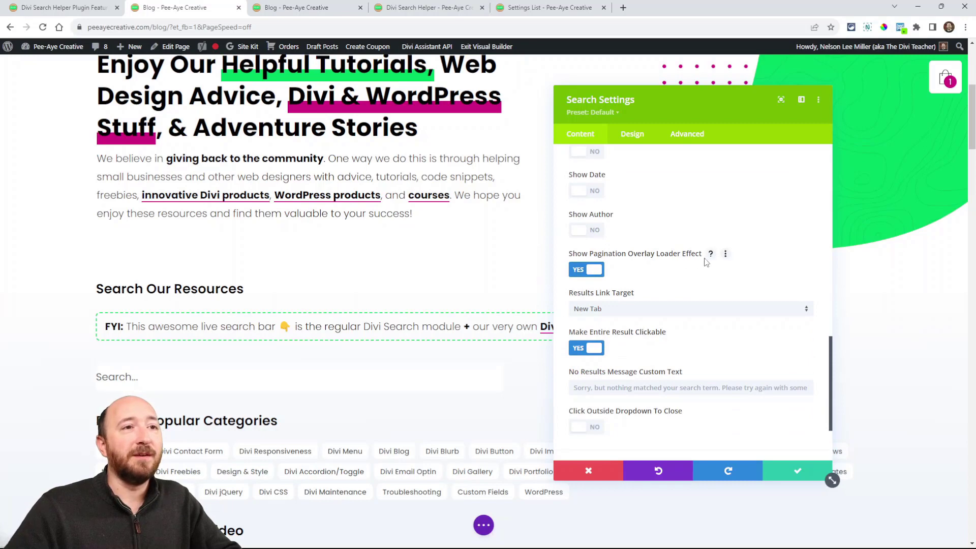
click(307, 8)
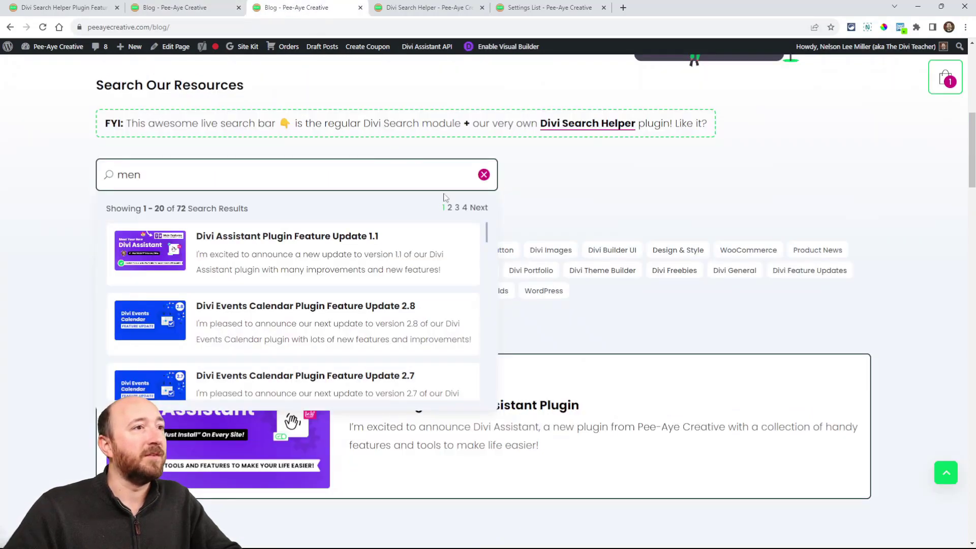
click(449, 208)
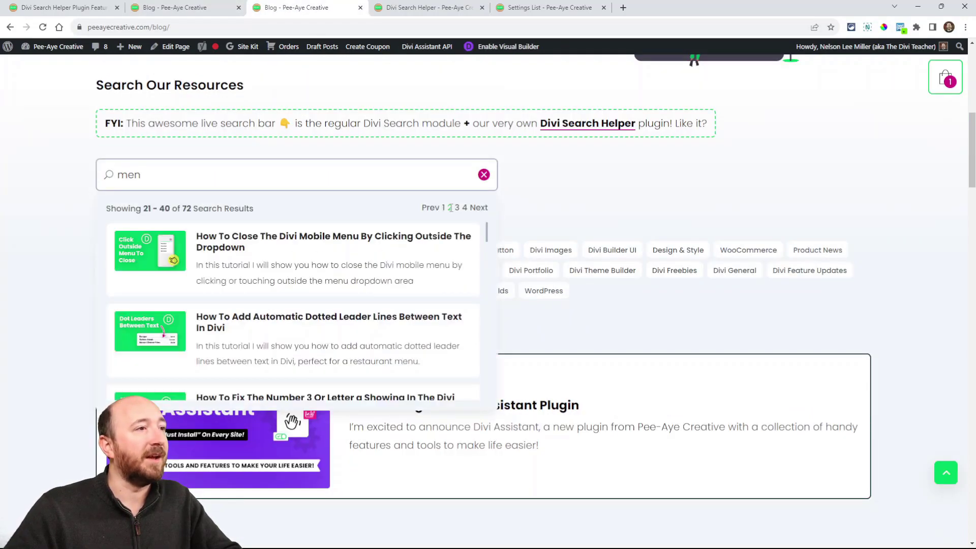
Step: Return to the Visual Builder and choose New Tab as the Results Link Target
click(180, 7)
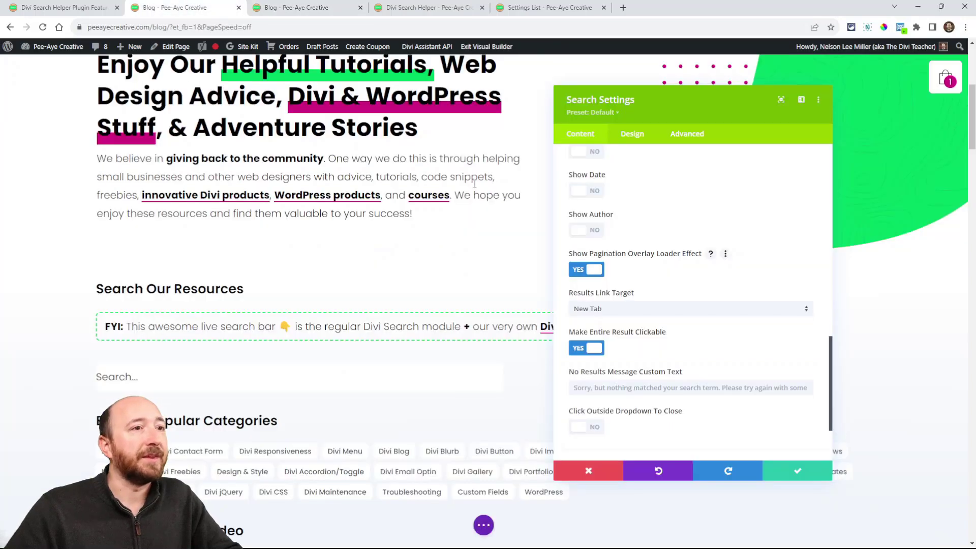
click(605, 311)
click(600, 330)
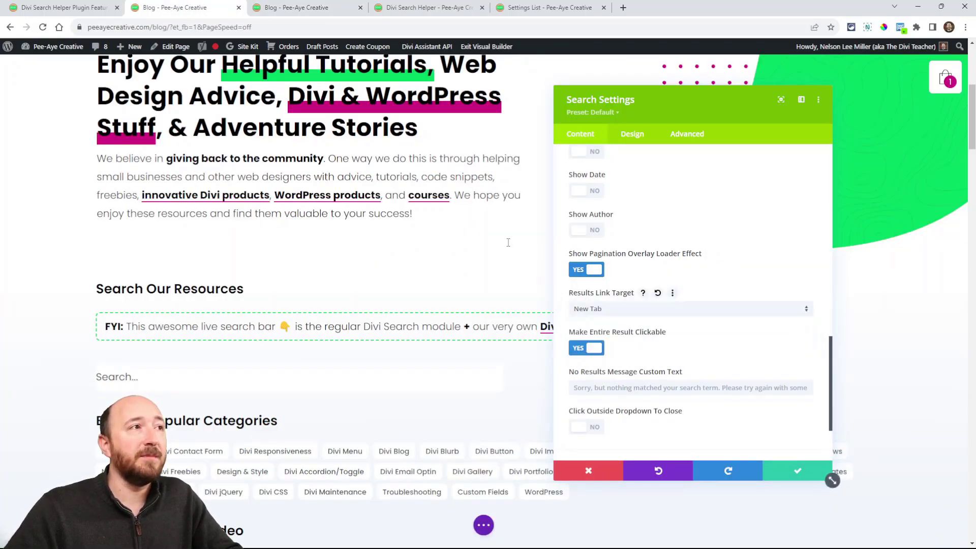
Step: Compare the Make Entire Result Clickable setting with the result cards on the live blog page, ending back in the Visual Builder
click(291, 12)
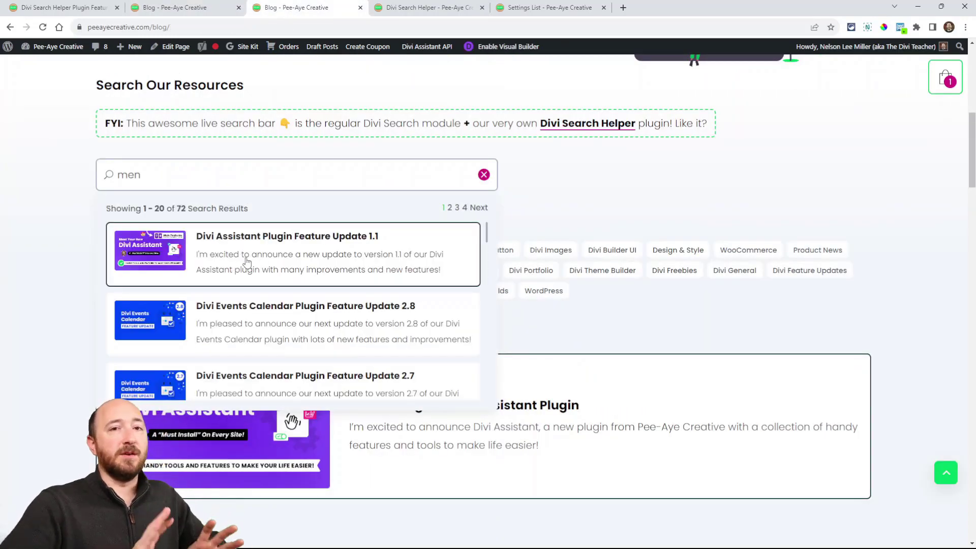
click(173, 7)
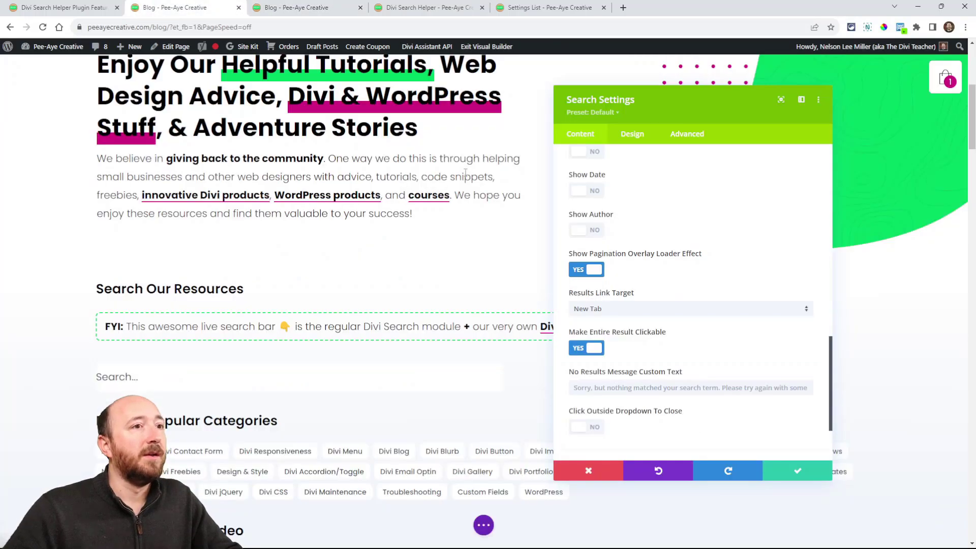
scroll(609, 350, down, 2)
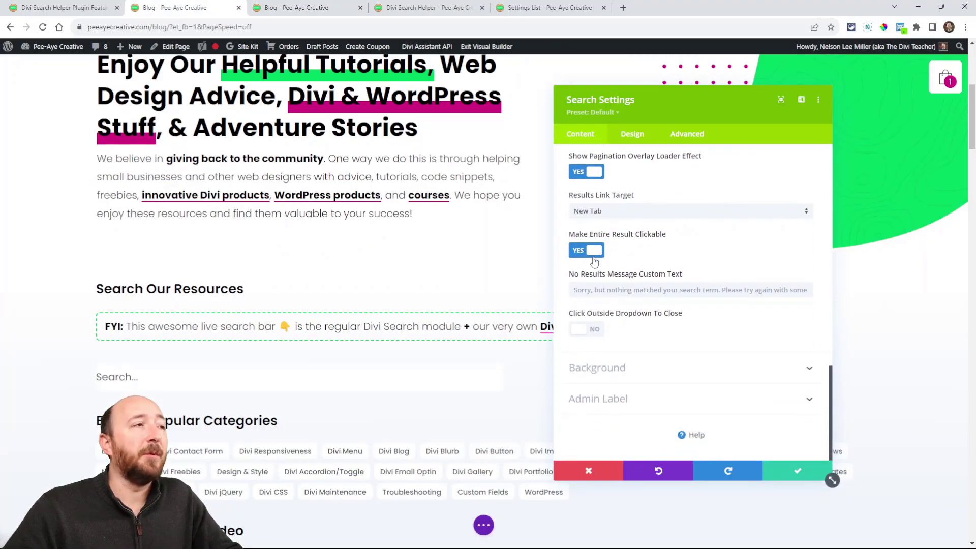
click(289, 8)
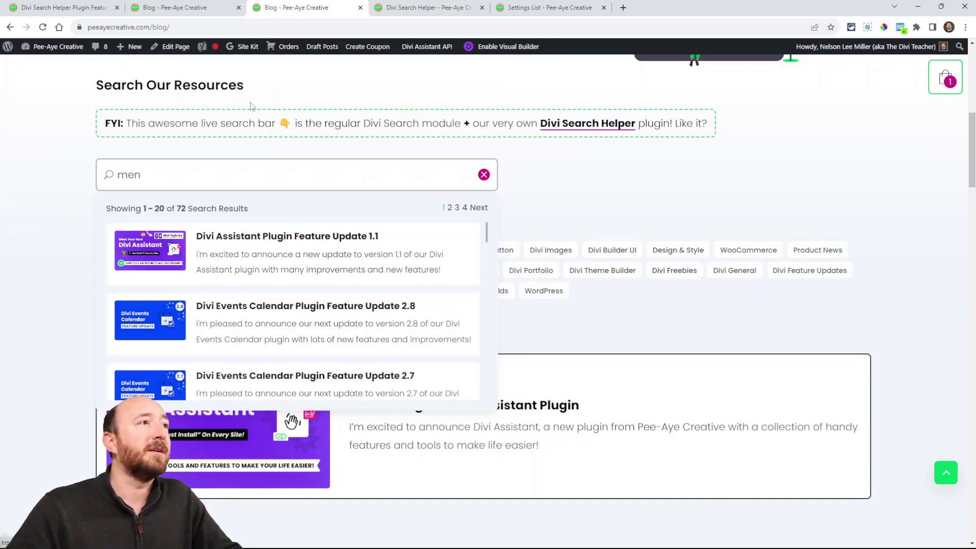
click(214, 8)
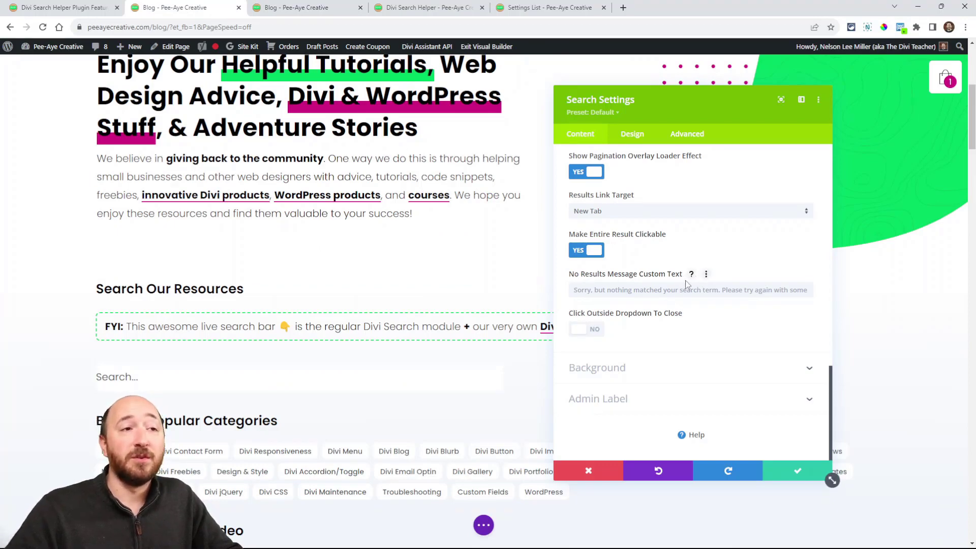
Step: Search the live blog for the nonsense term "jljljljlkjlk" to check the no-results message
click(302, 7)
click(209, 169)
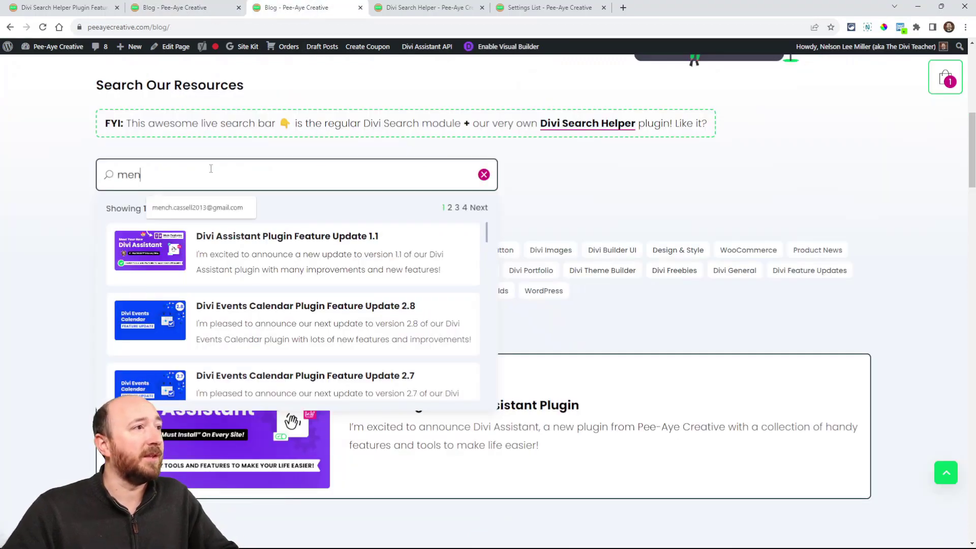
key(ctrl+a)
text(jljljljlkjlk)
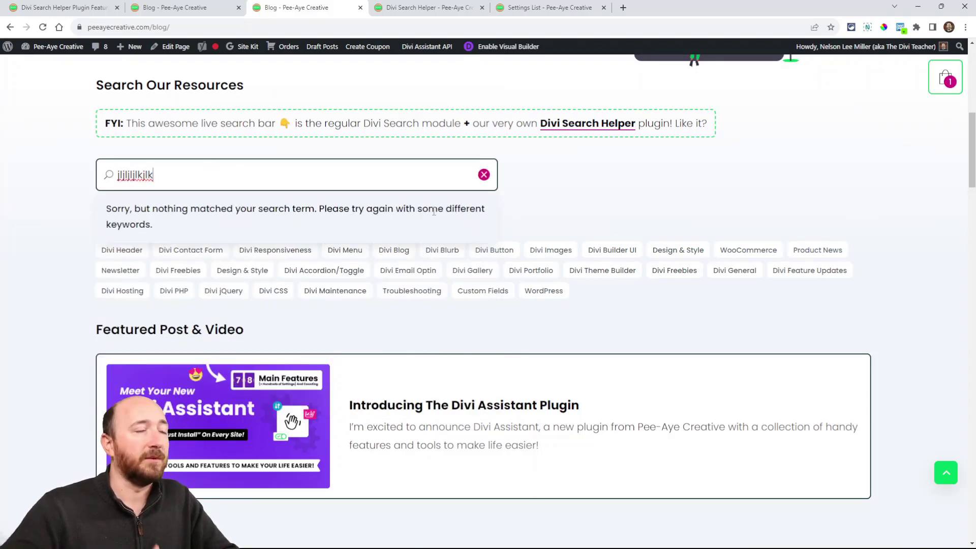
Step: Review Click Outside Dropdown To Close, run a "menu" search on the live blog and test dismissing the dropdown from outside it
click(175, 8)
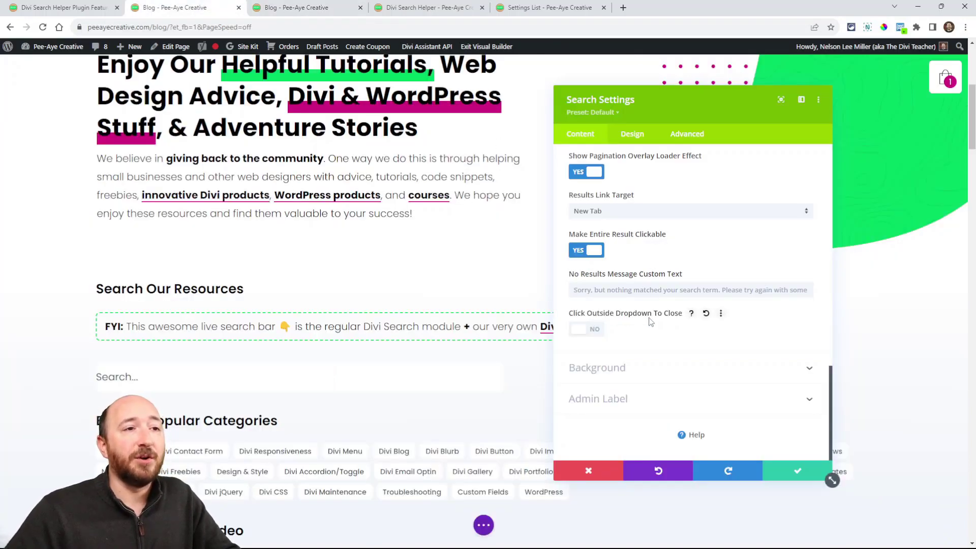
click(300, 7)
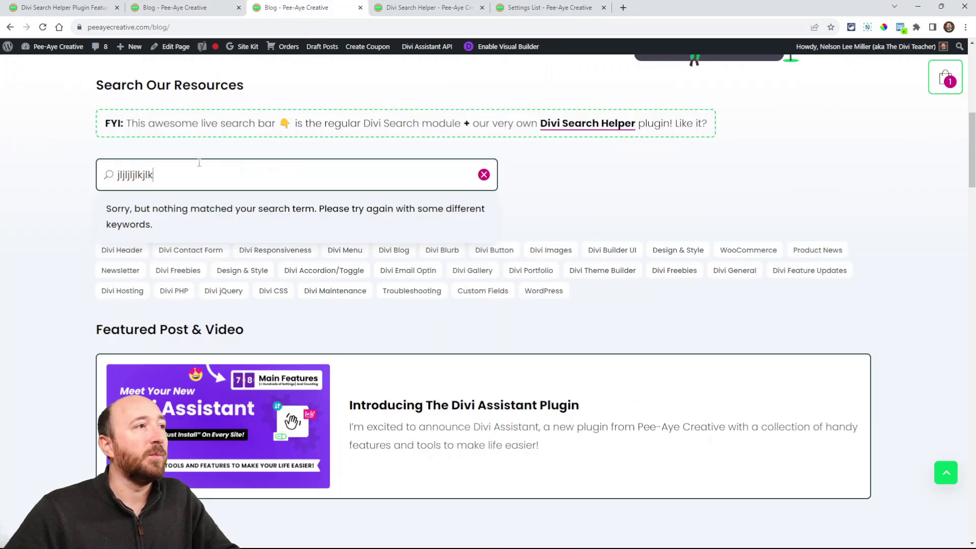
double_click(172, 180)
text(menu)
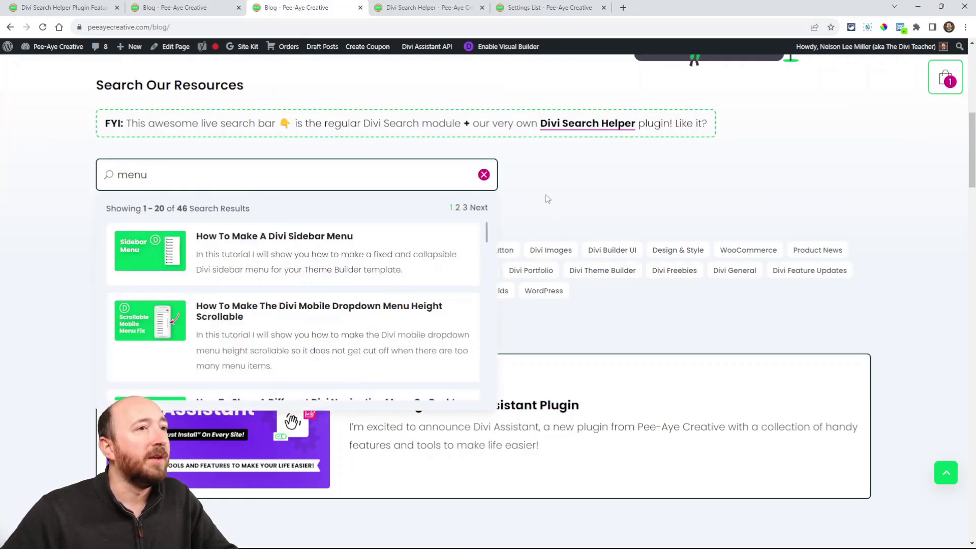
click(787, 211)
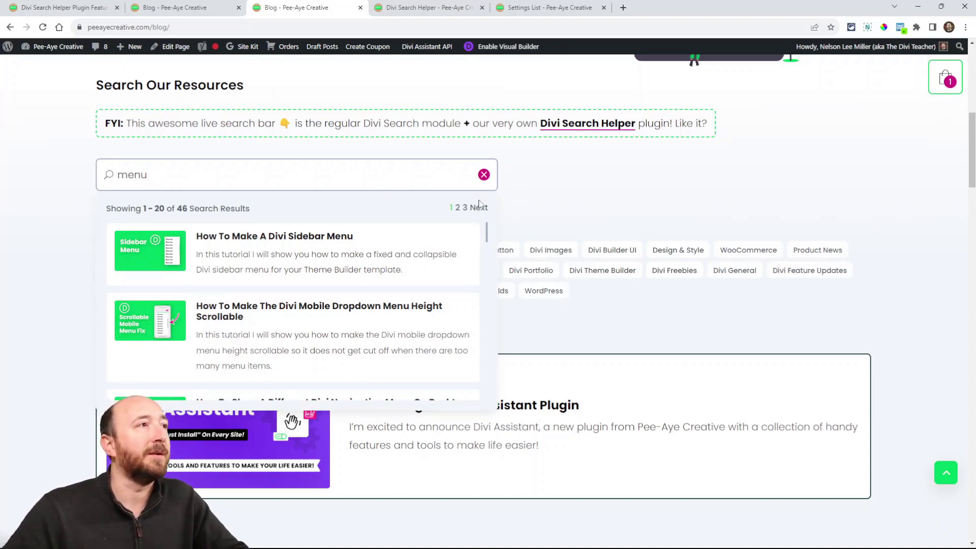
Step: Return to the Visual Builder, recheck the Click Outside Dropdown To Close setting and open the Search module's design settings
click(184, 8)
scroll(621, 336, up, 1)
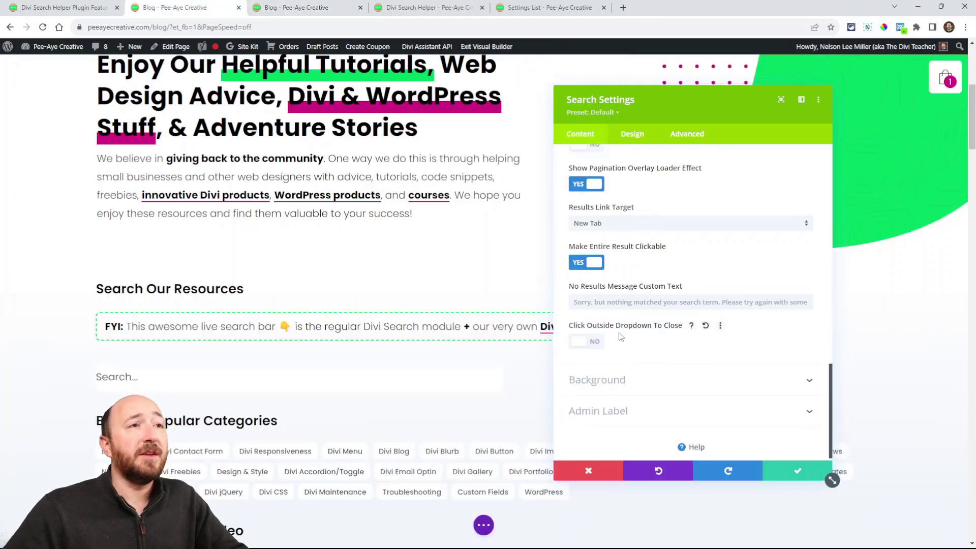
scroll(621, 337, up, 5)
click(629, 136)
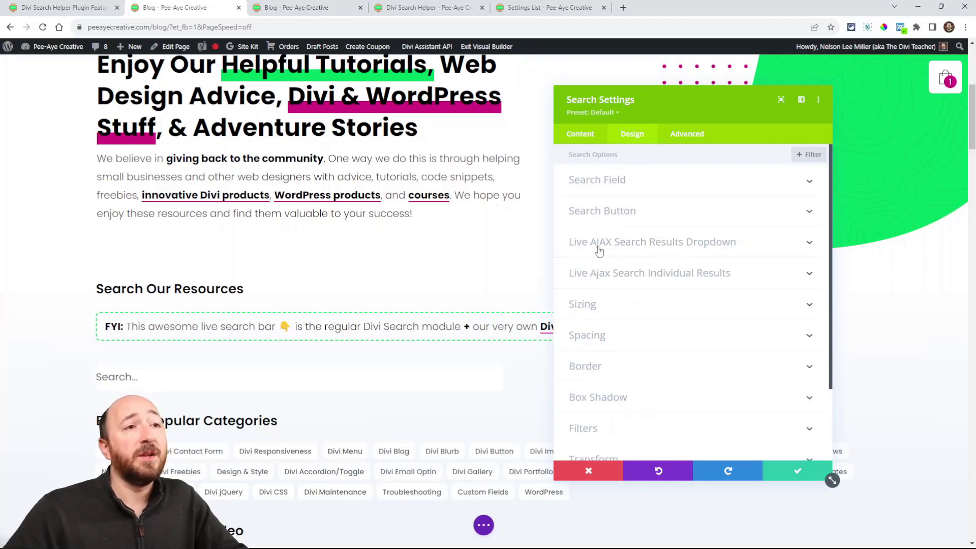
Step: Examine the Live AJAX Search Results Dropdown design options for height, background, margin, padding, shadow, border radius, scrollbar and border
click(619, 249)
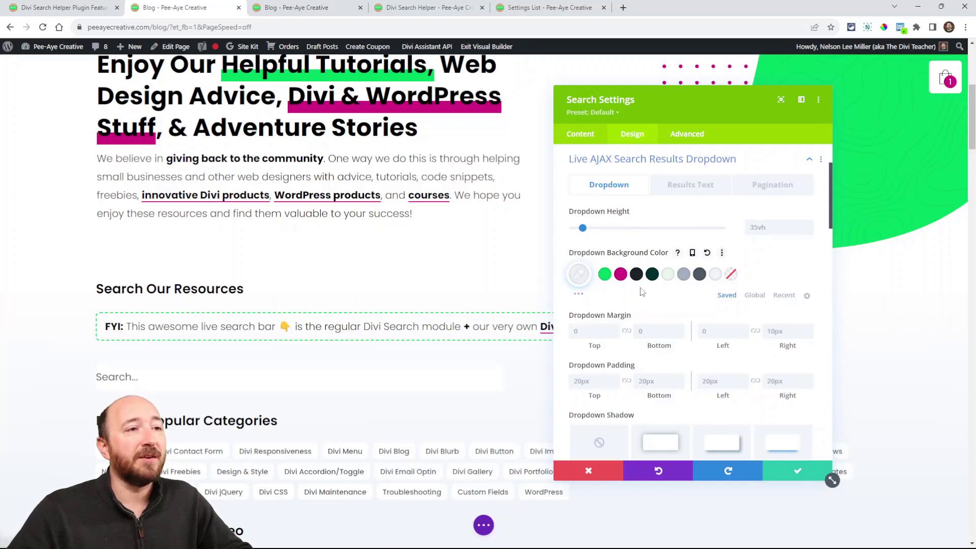
scroll(616, 294, down, 2)
scroll(617, 294, down, 1)
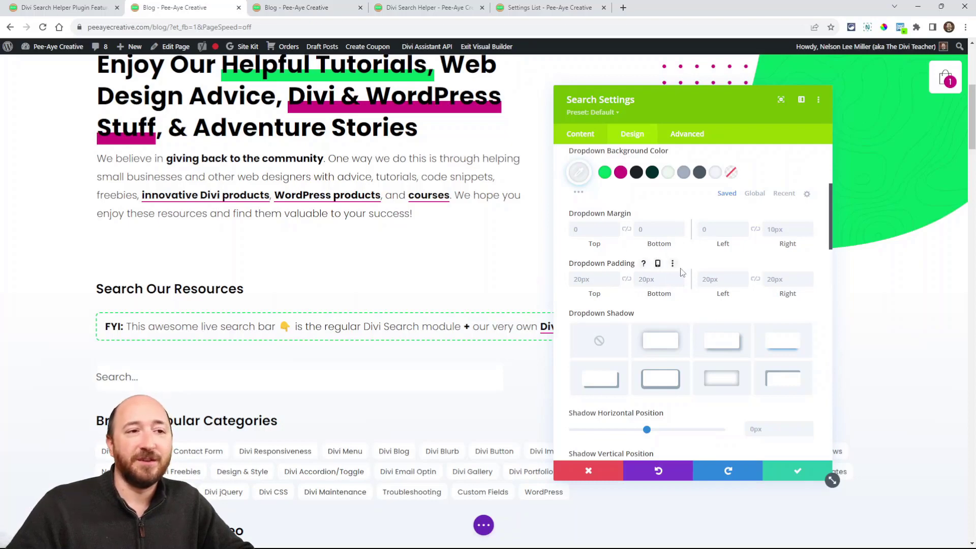
scroll(680, 278, down, 2)
scroll(680, 278, down, 2)
scroll(654, 265, down, 8)
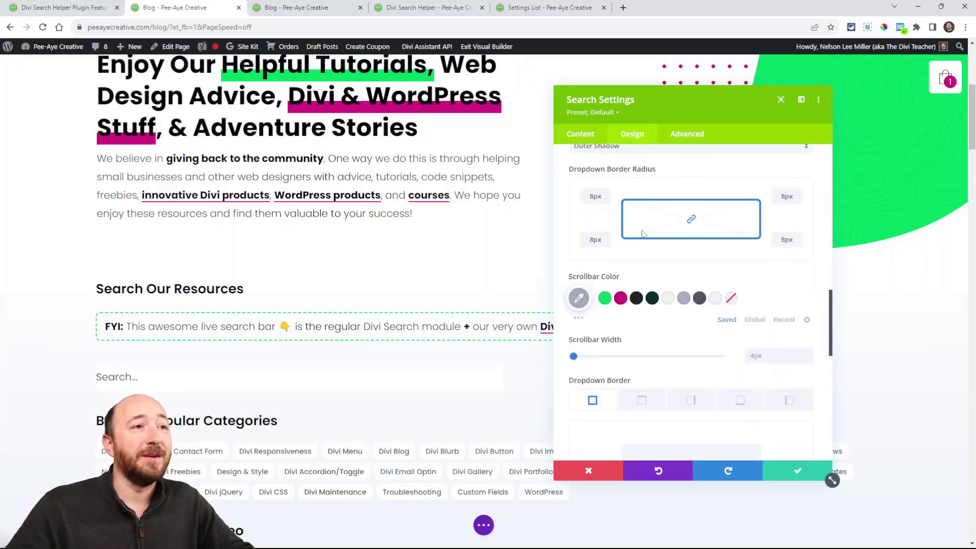
scroll(643, 234, down, 3)
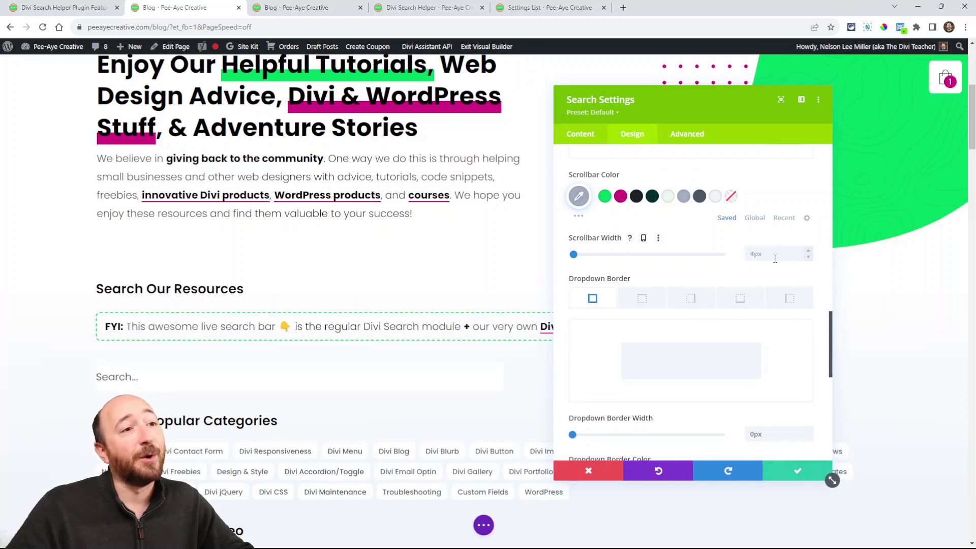
scroll(669, 320, down, 3)
scroll(629, 277, up, 10)
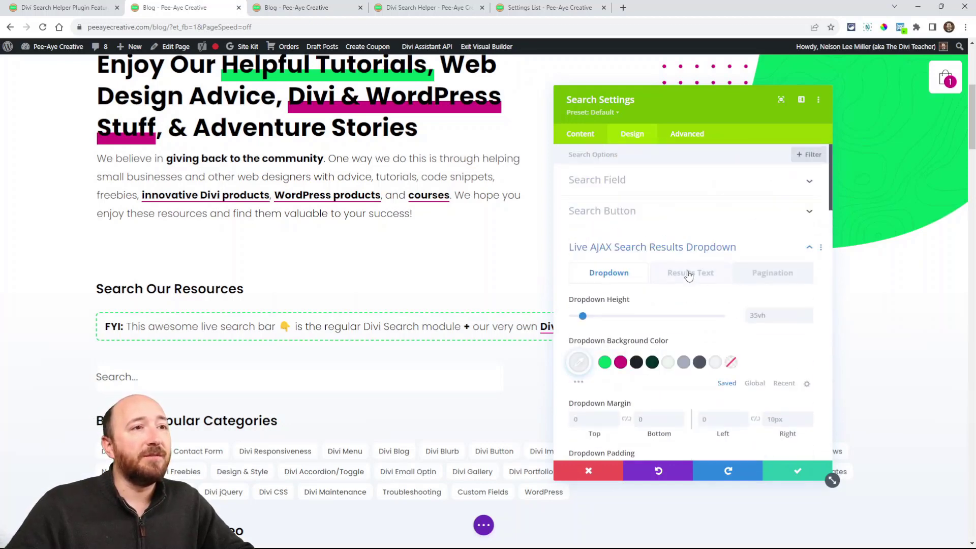
Step: Review the Results Text design options of the Live AJAX Search Results Dropdown and compare them with the results heading on the live blog
click(687, 276)
scroll(683, 280, down, 3)
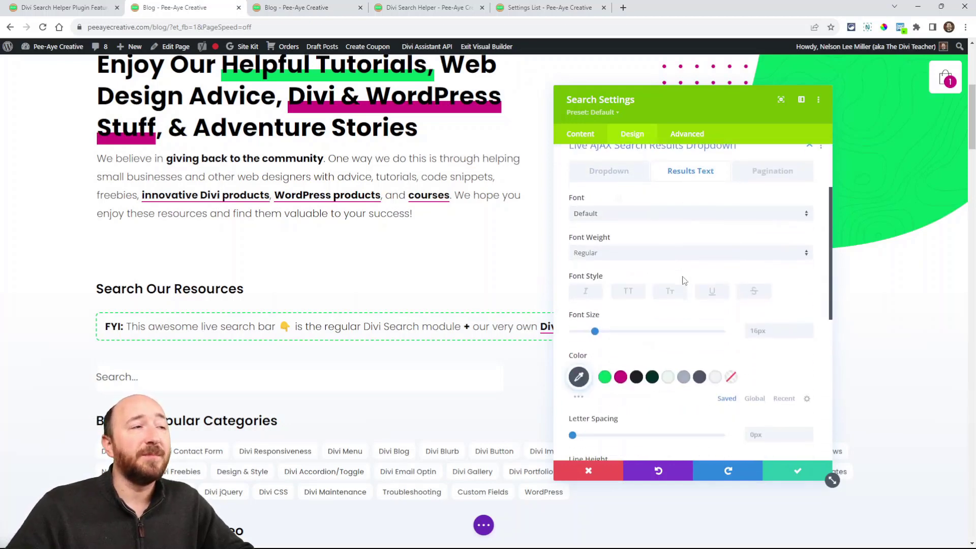
click(299, 7)
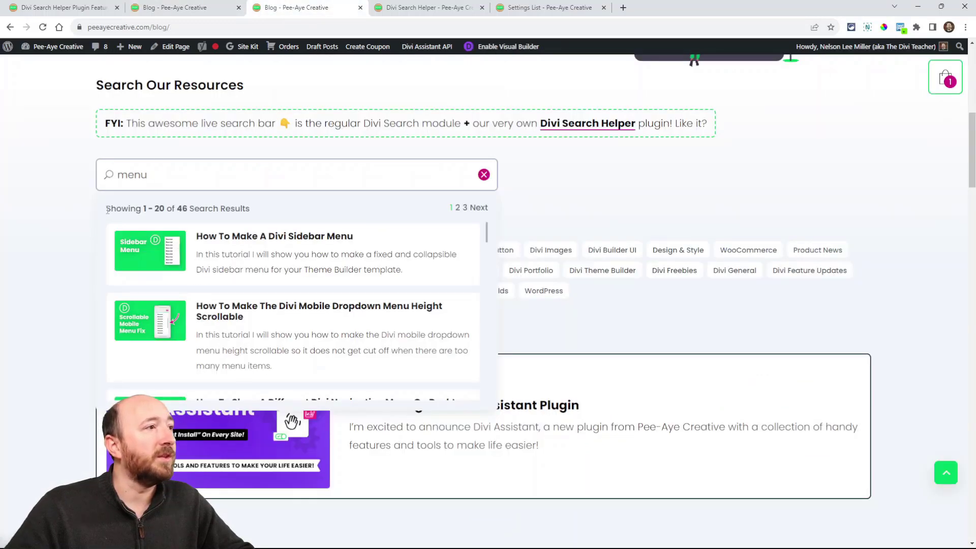
drag(107, 209, 235, 212)
click(228, 213)
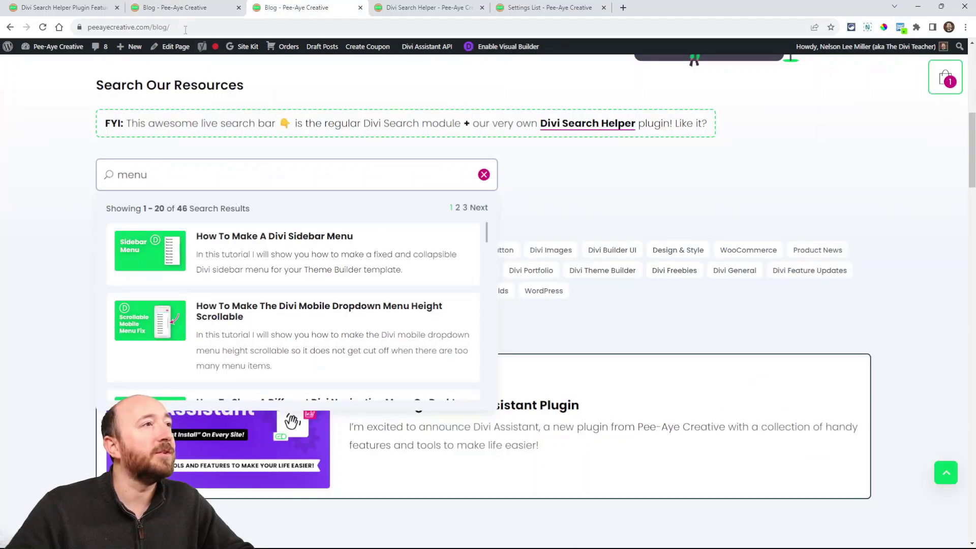
click(182, 12)
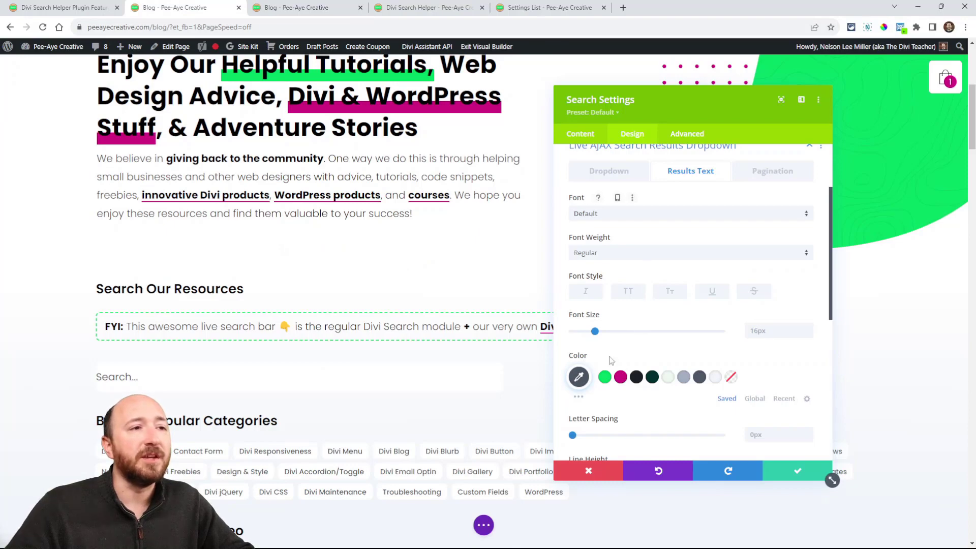
Step: Examine the remaining Results Text options and the Pagination design options, and collapse the Live AJAX Search Results Dropdown settings
scroll(610, 331, down, 3)
scroll(651, 311, up, 5)
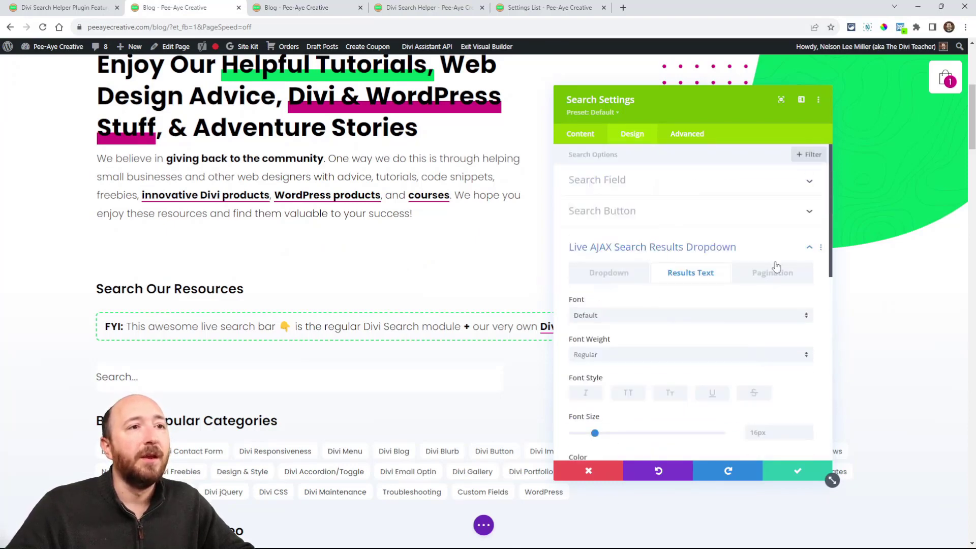
click(772, 275)
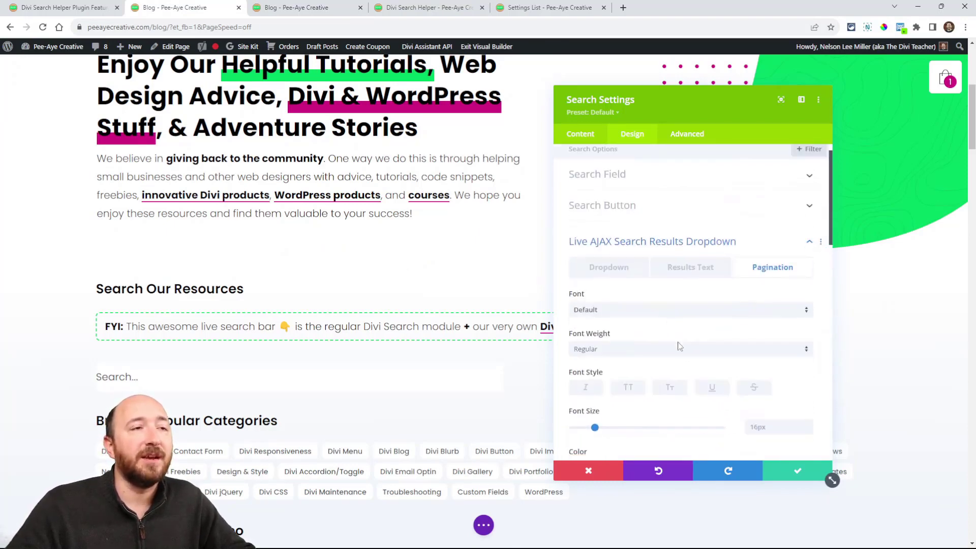
click(618, 247)
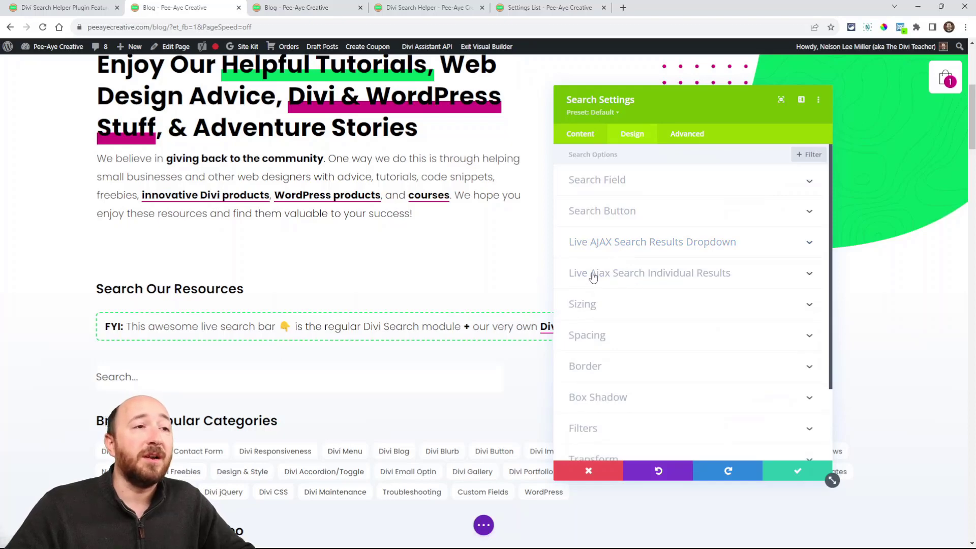
Step: Review the individual results' background, margin, padding, shadow and border options, including the hover border color, and check the live blog results
click(704, 281)
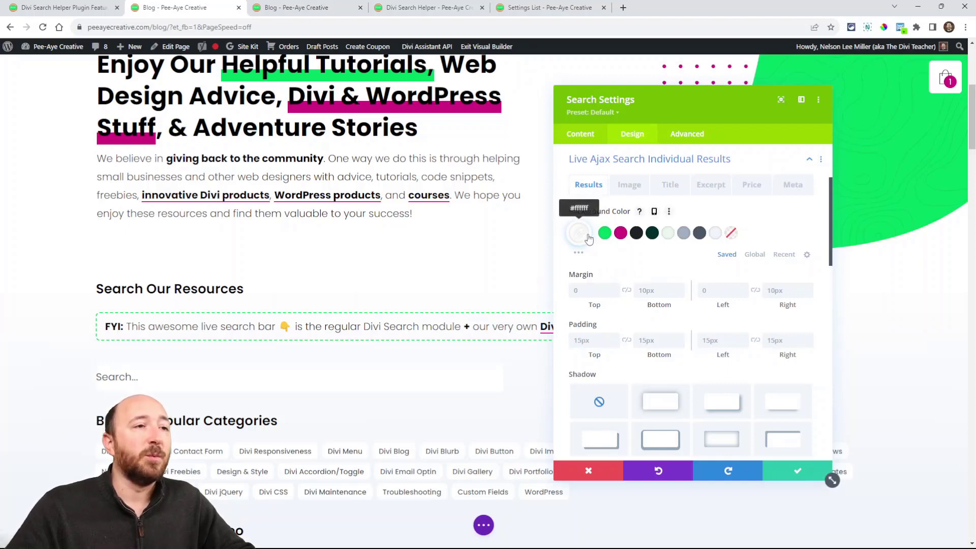
scroll(588, 264, down, 4)
scroll(605, 300, down, 5)
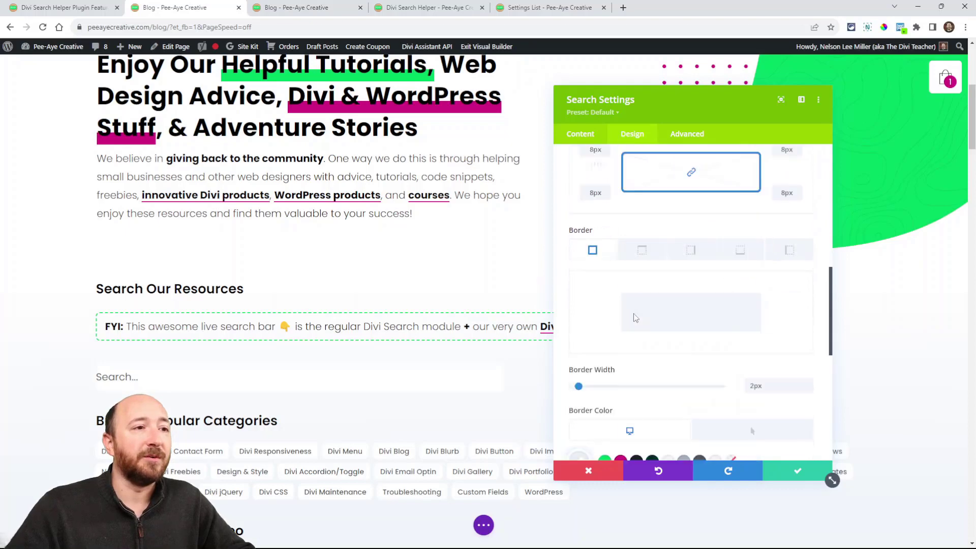
click(699, 320)
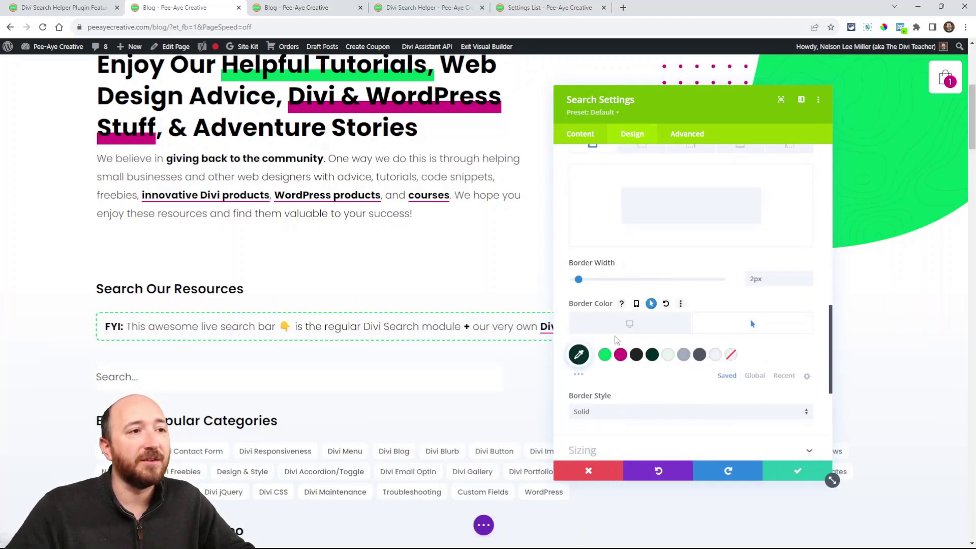
click(305, 7)
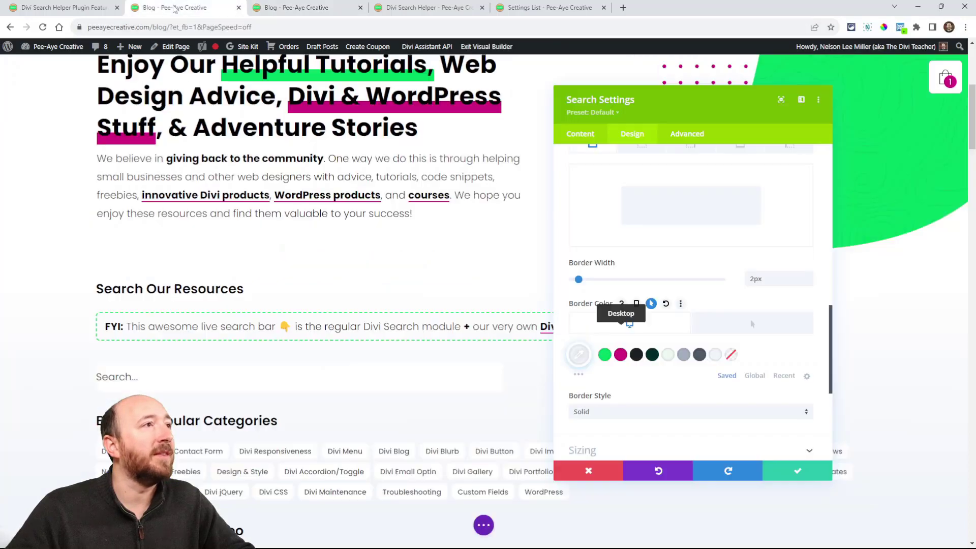
Step: Return to the Visual Builder and examine the individual results' Image options for width, height, fit, spacing, shadow, border radius and border
click(179, 14)
scroll(657, 304, up, 5)
scroll(657, 304, up, 3)
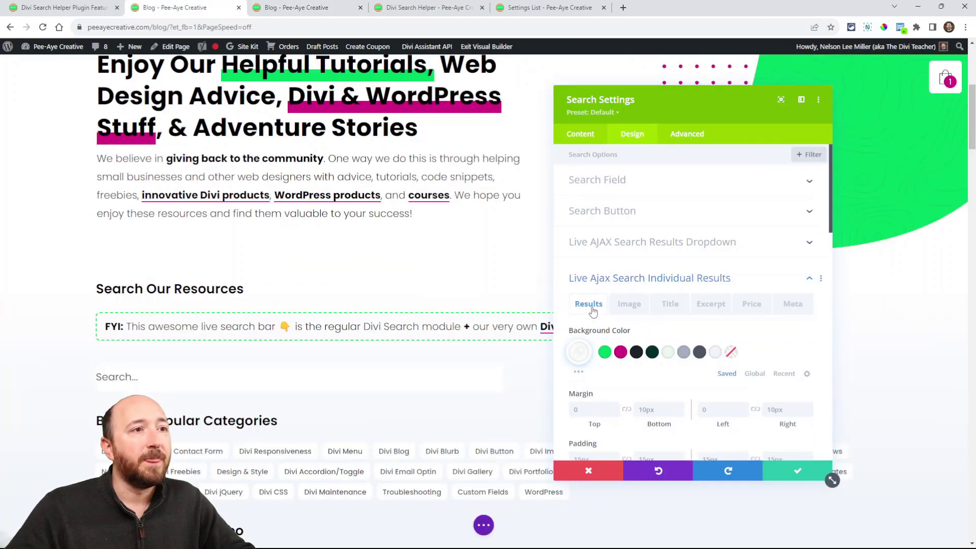
click(629, 304)
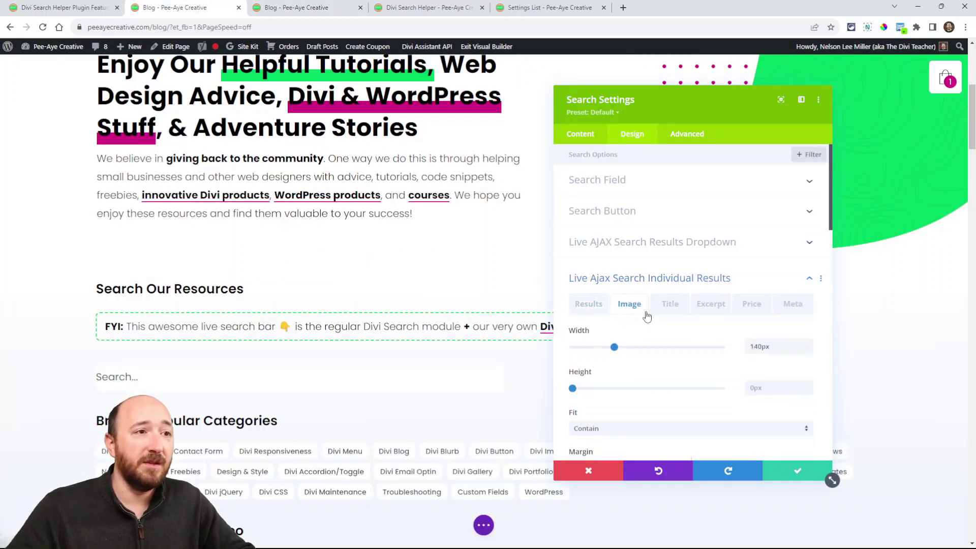
scroll(687, 291, down, 2)
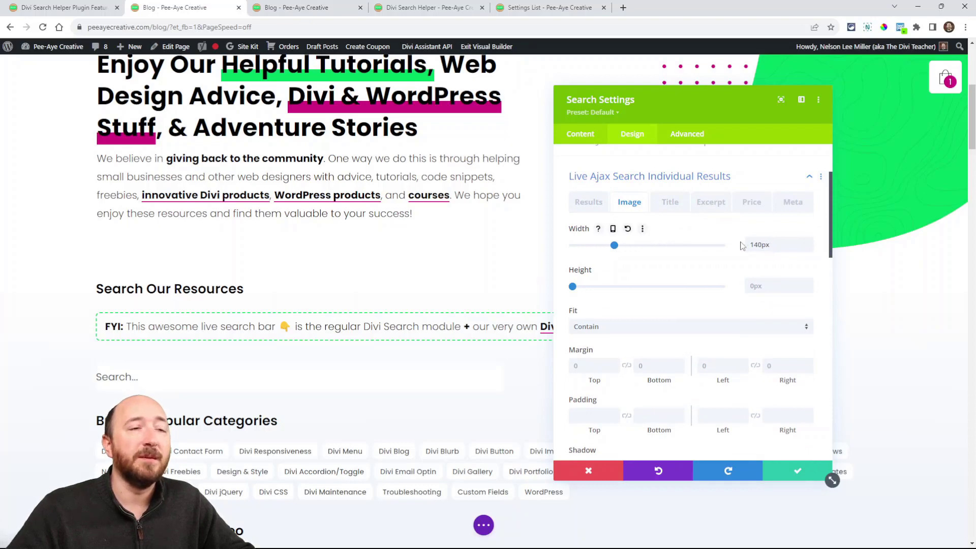
scroll(580, 328, down, 1)
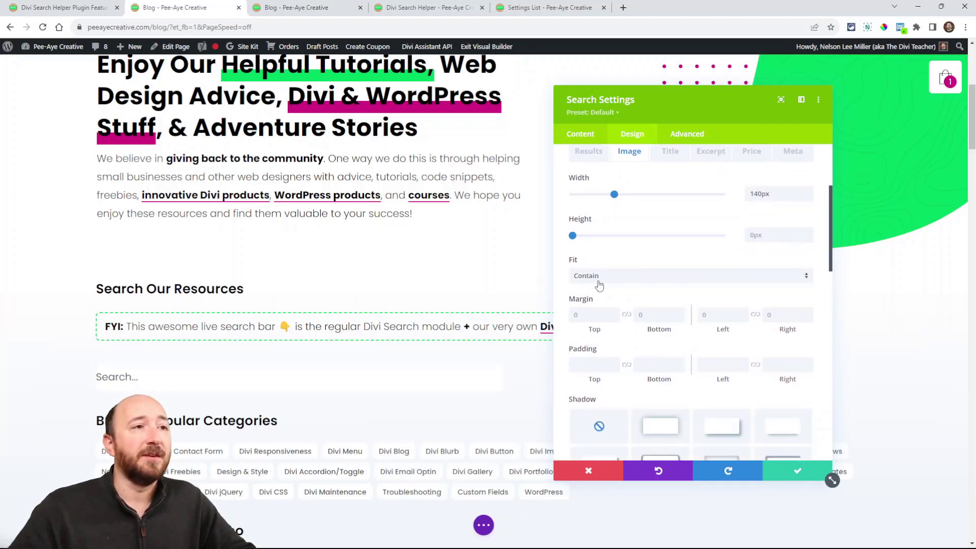
scroll(604, 320, down, 4)
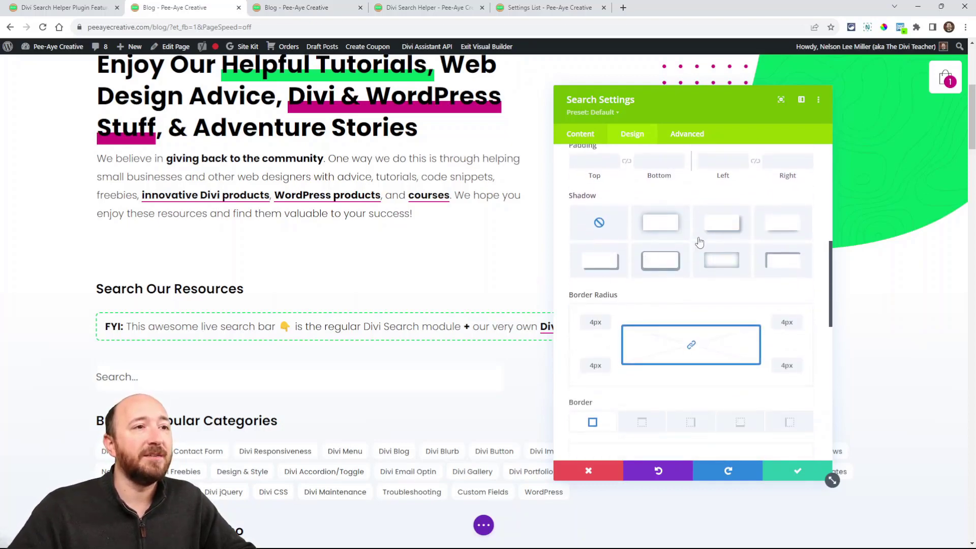
scroll(635, 307, down, 6)
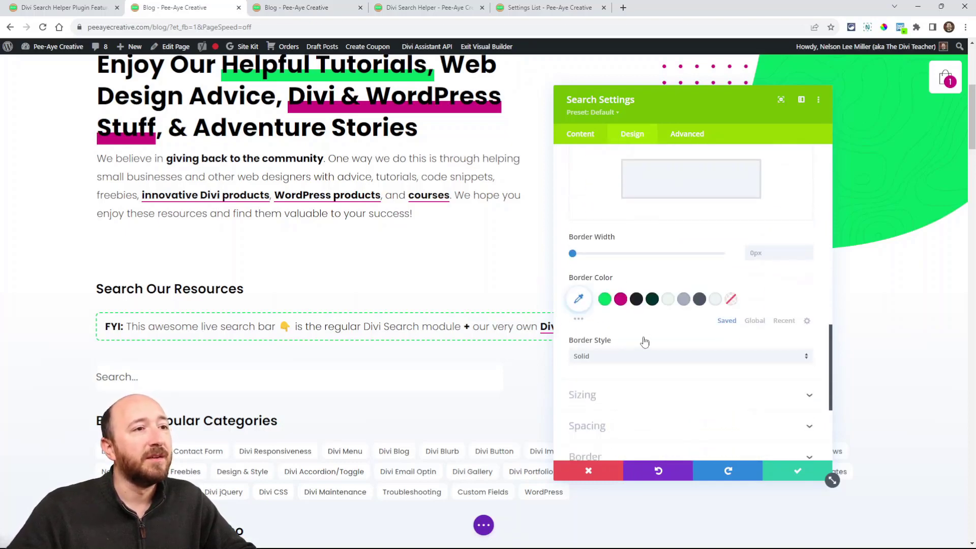
scroll(661, 289, up, 10)
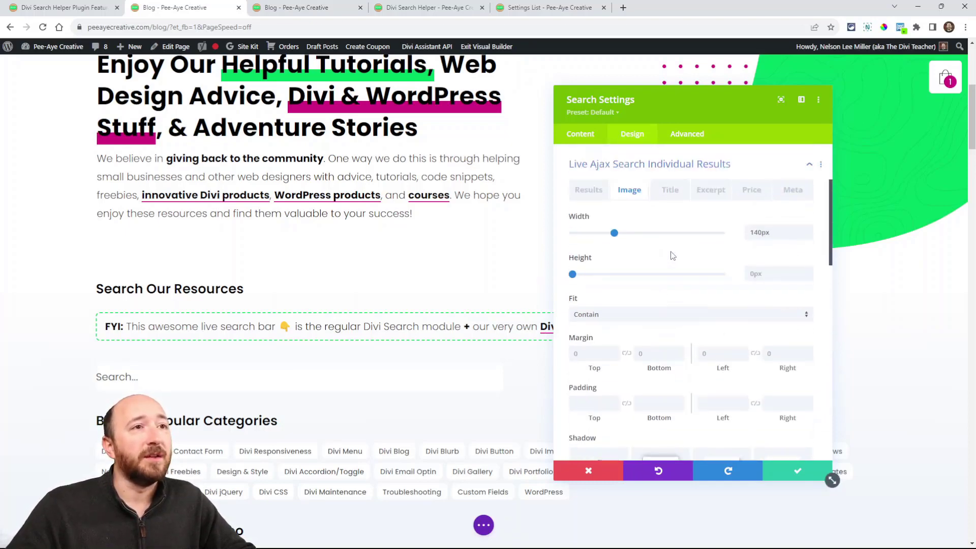
Step: Review the Title heading level and font options and the Excerpt text options for the individual search results
click(670, 303)
scroll(661, 320, down, 2)
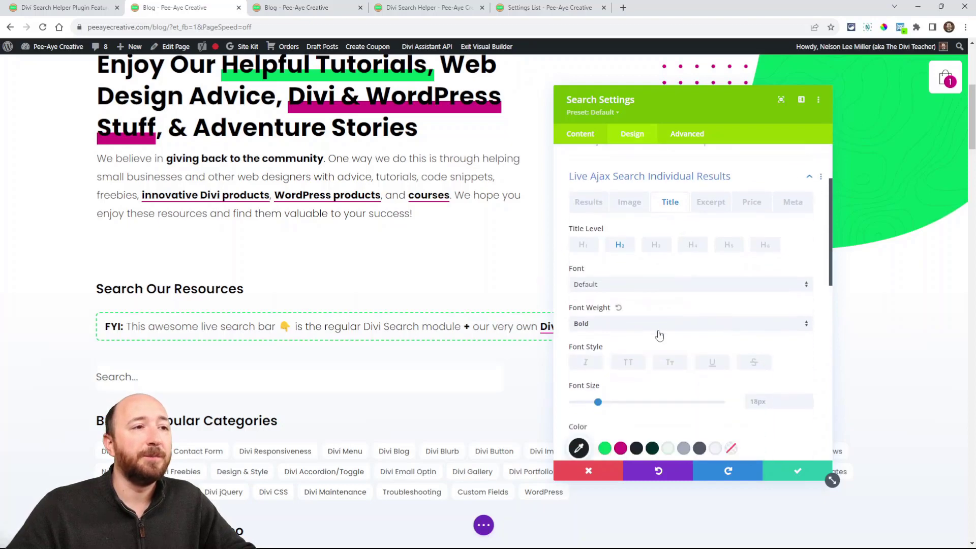
scroll(624, 326, down, 1)
scroll(640, 307, up, 2)
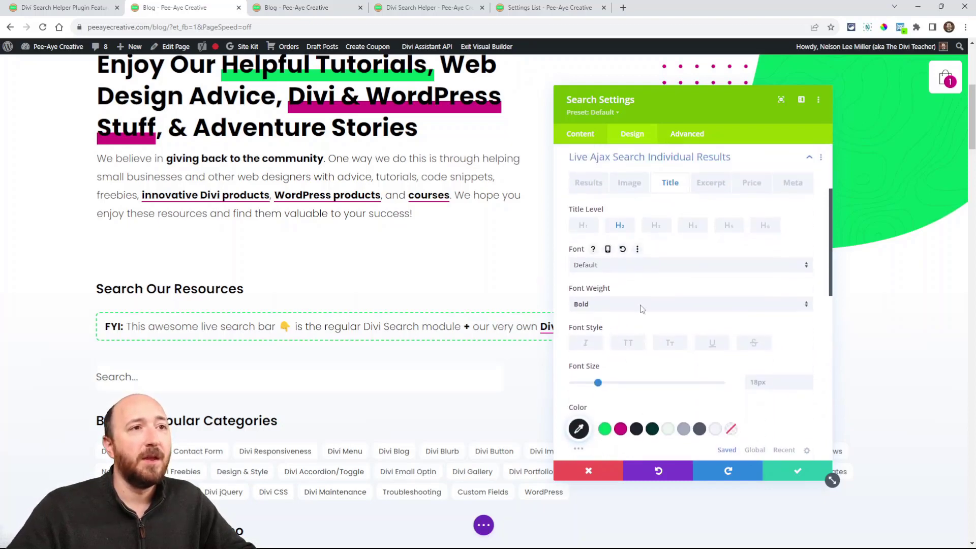
click(709, 254)
scroll(697, 320, down, 2)
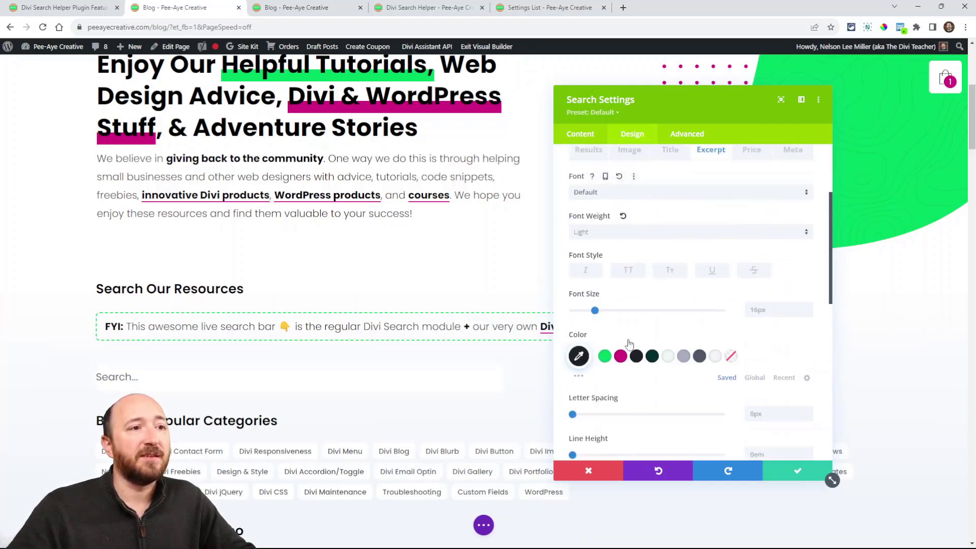
scroll(686, 308, up, 2)
Step: Review the Price and Meta text design options for the individual search results
click(751, 252)
scroll(671, 330, down, 2)
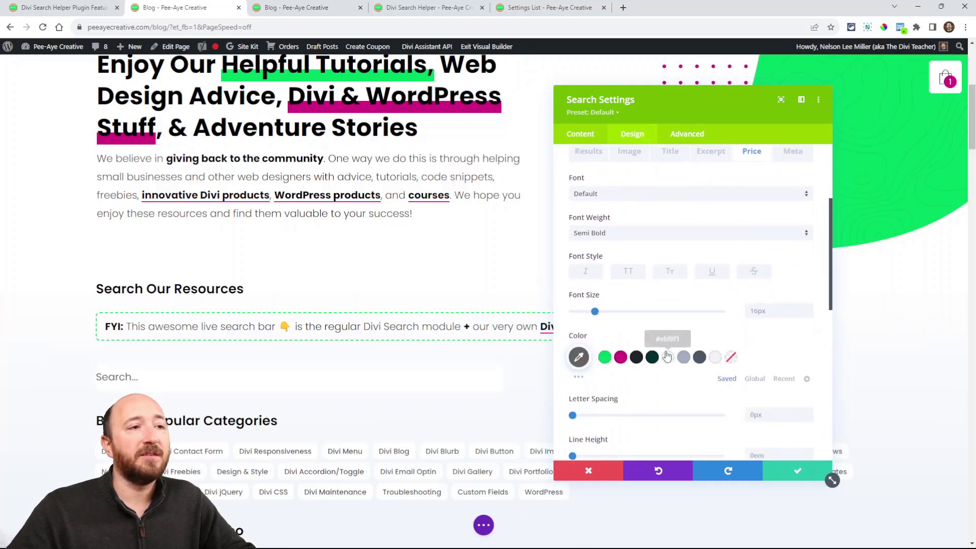
scroll(737, 300, up, 2)
click(789, 255)
scroll(725, 307, down, 1)
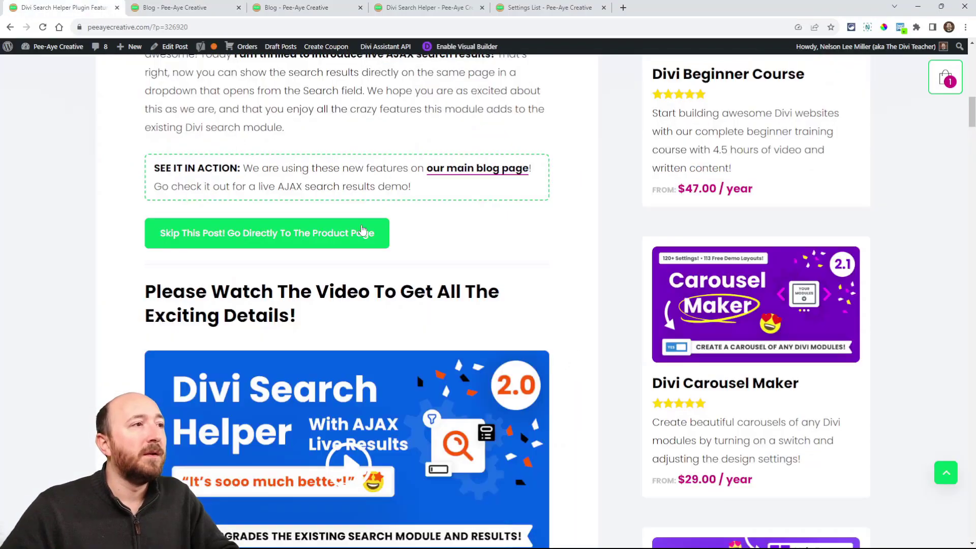
Step: In the Divi Search Helper feature update post, read through the live AJAX results graphic, the new search results settings and the design settings summary
scroll(411, 346, down, 6)
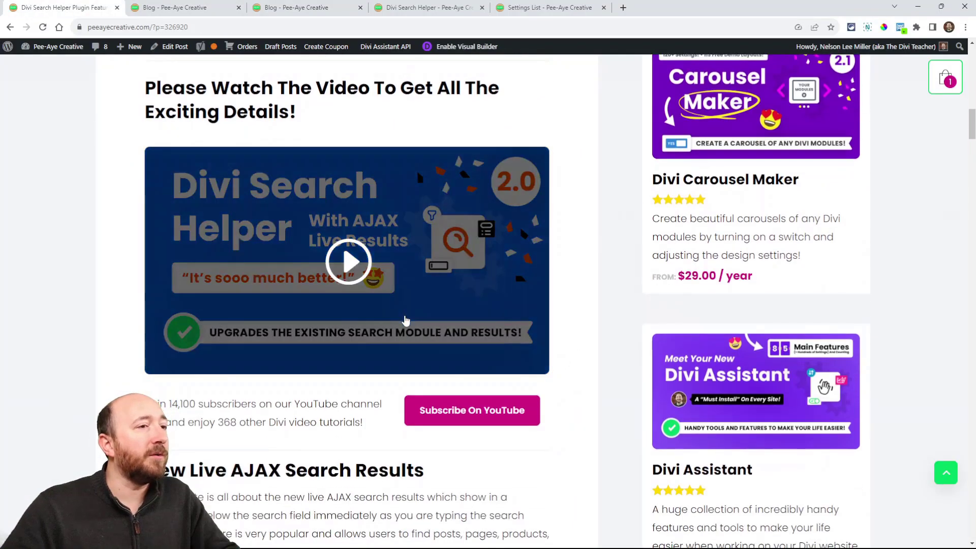
scroll(409, 327, down, 5)
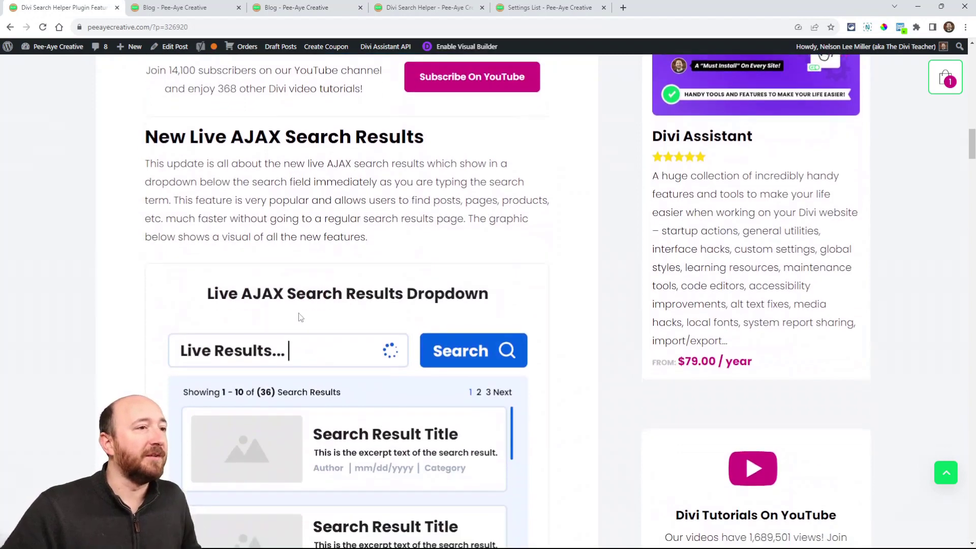
scroll(436, 224, down, 1)
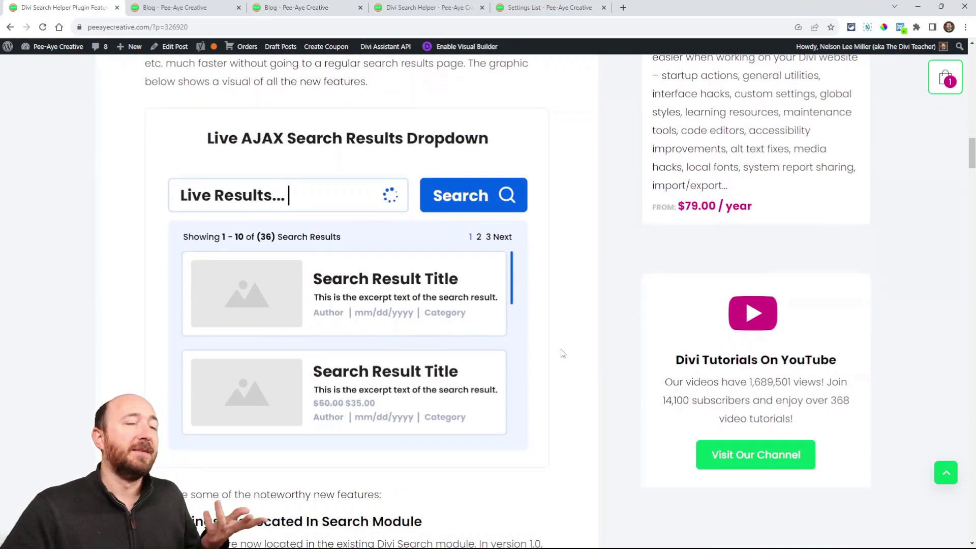
scroll(562, 353, down, 1)
scroll(467, 334, down, 5)
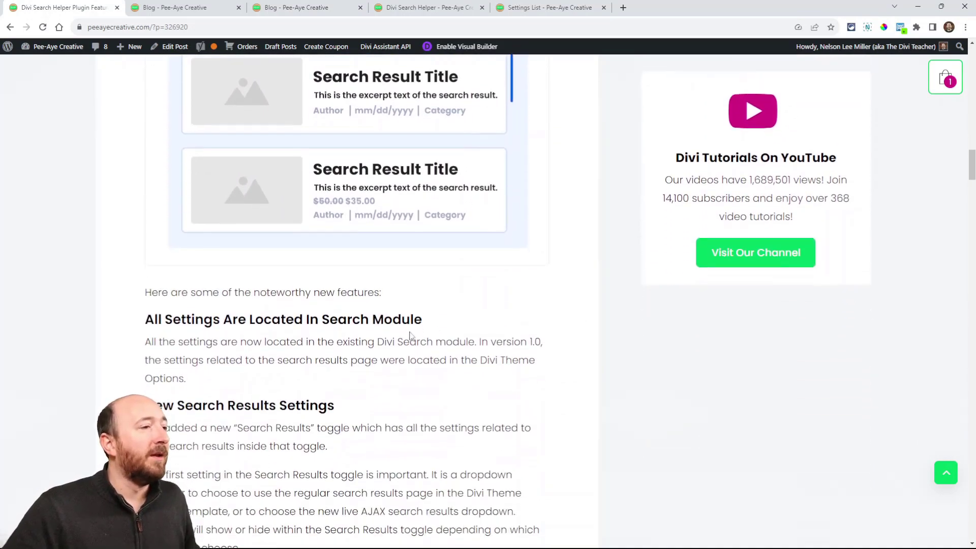
scroll(342, 193, down, 4)
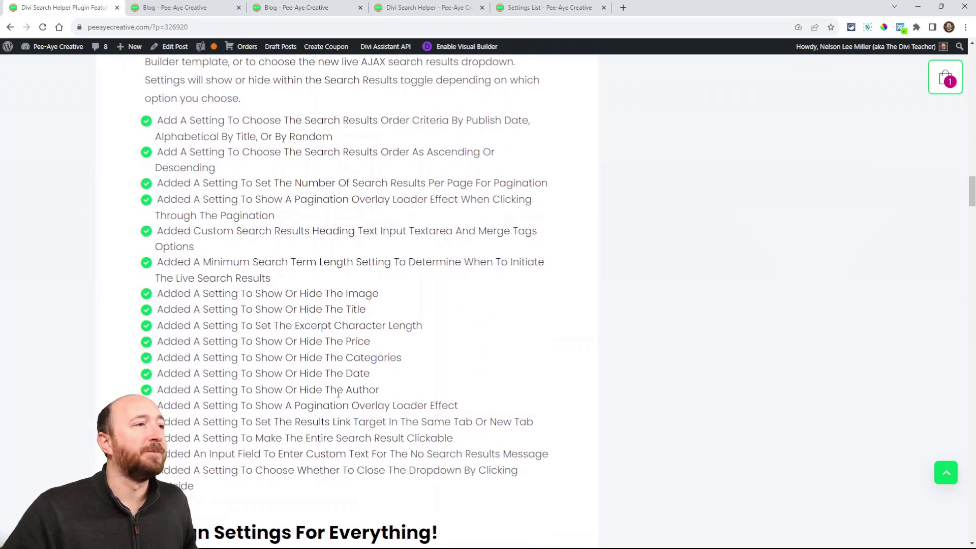
scroll(293, 116, down, 6)
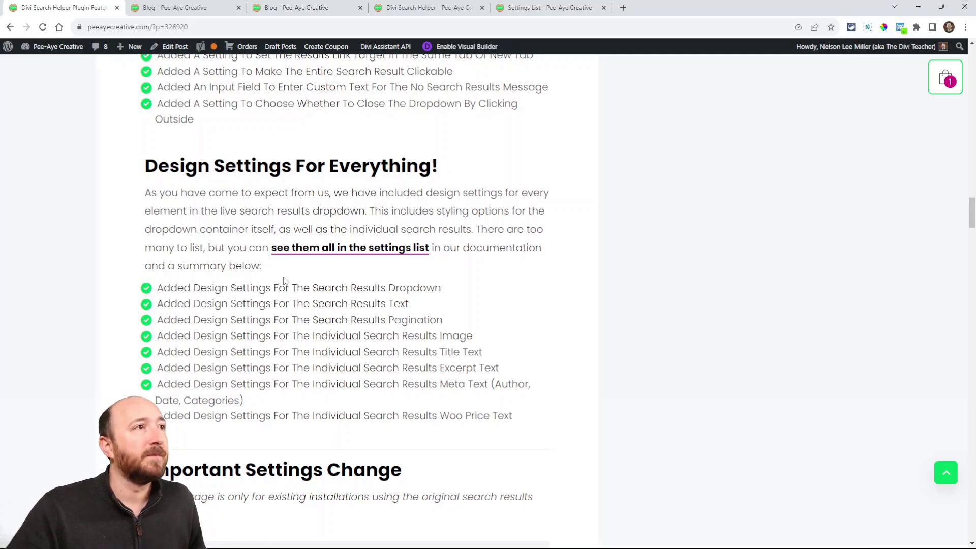
scroll(284, 280, up, 3)
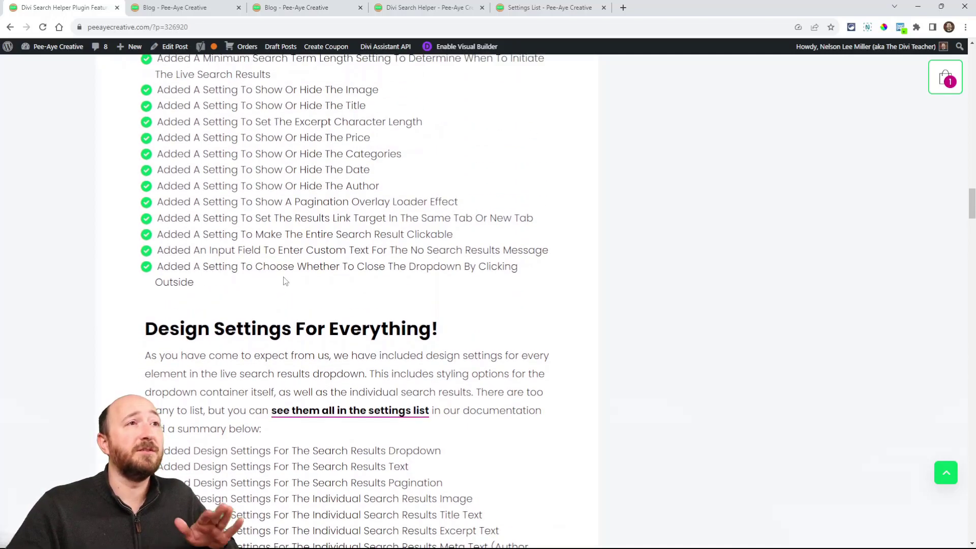
Step: Switch to the Settings List documentation and look through the Search Field entries under Search Module Design Tab
click(573, 7)
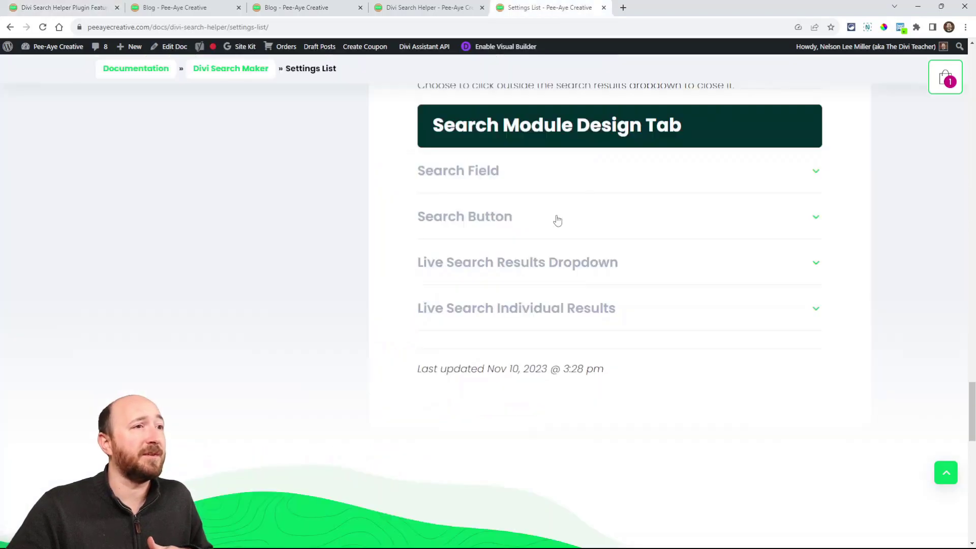
scroll(555, 218, up, 3)
click(482, 261)
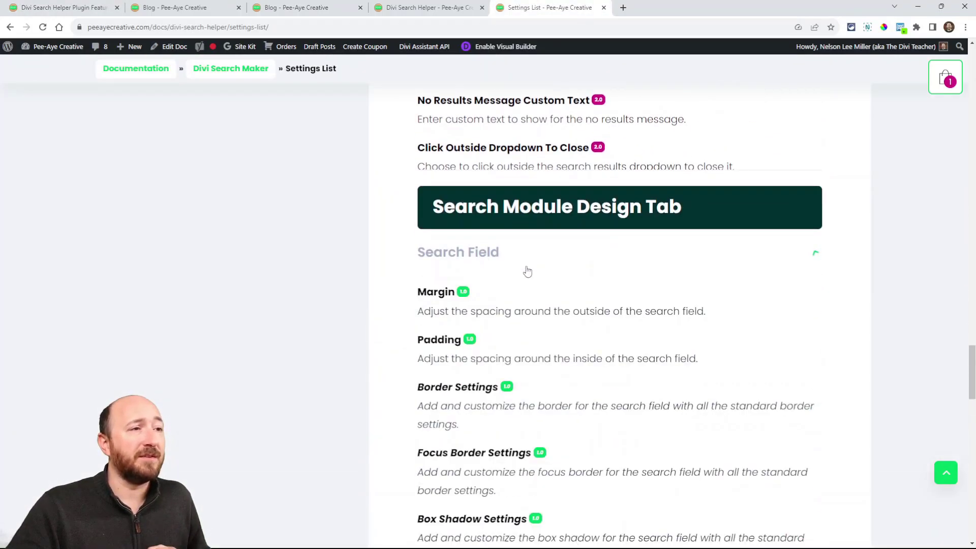
scroll(525, 270, down, 5)
scroll(501, 310, up, 4)
scroll(592, 252, down, 10)
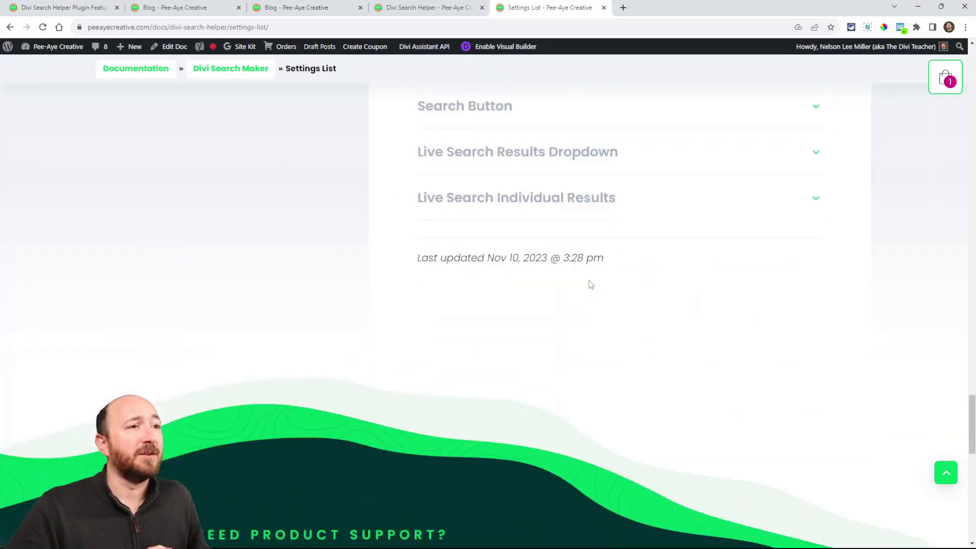
Step: Expand the Live Search Individual Results documentation and look at its Image and Results sections
click(507, 144)
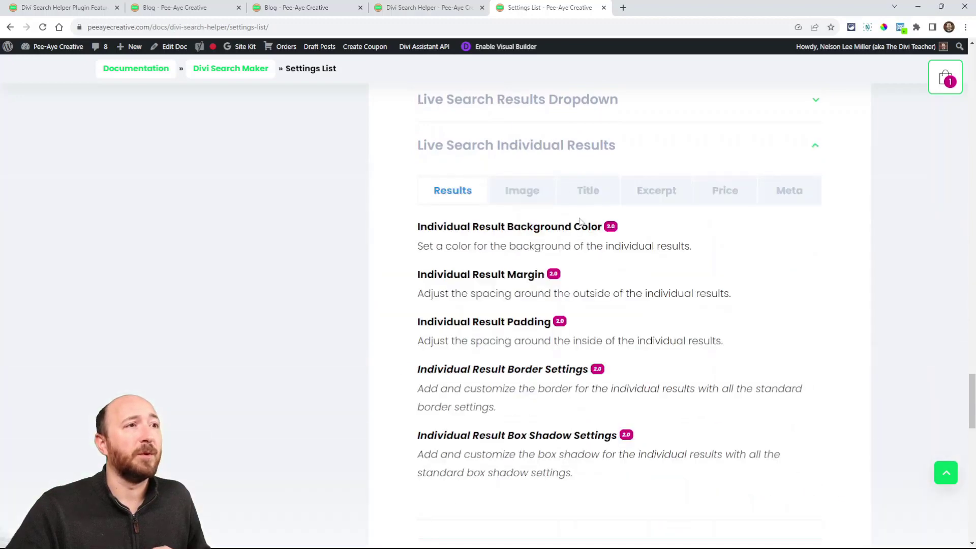
click(529, 200)
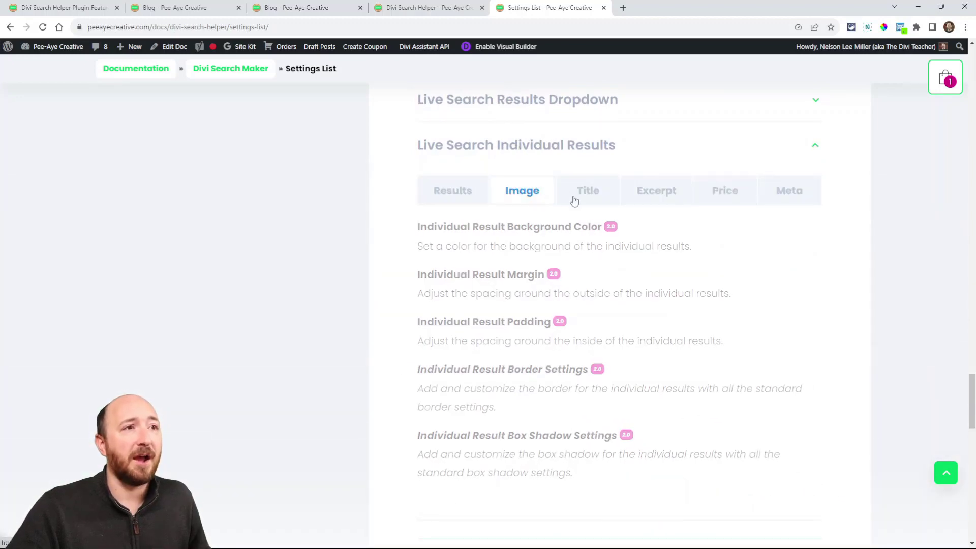
click(459, 198)
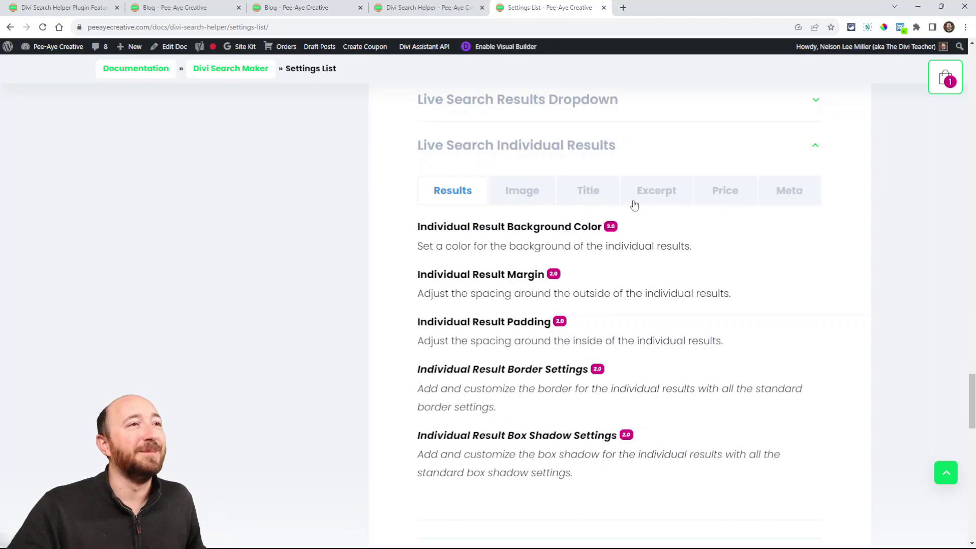